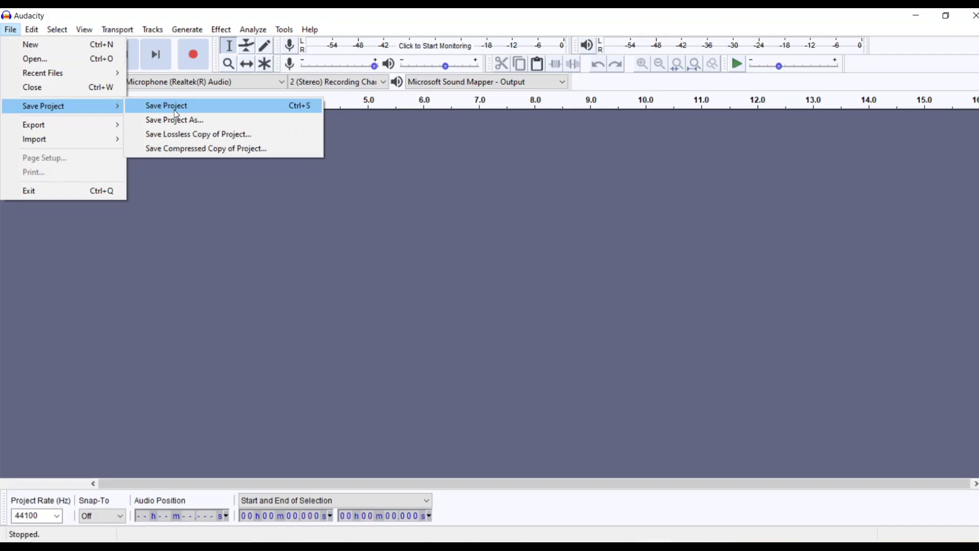
pyautogui.moveTo(114, 125)
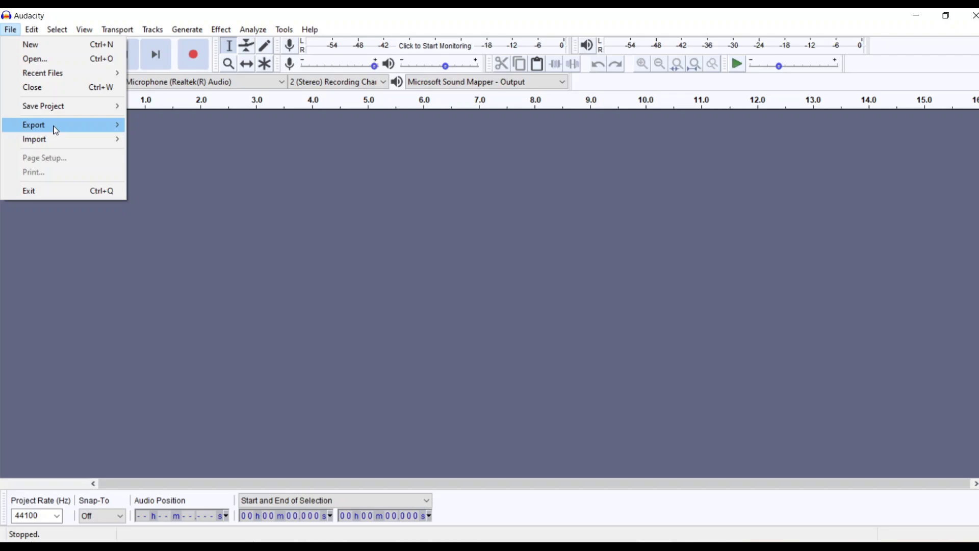
pyautogui.moveTo(78, 123)
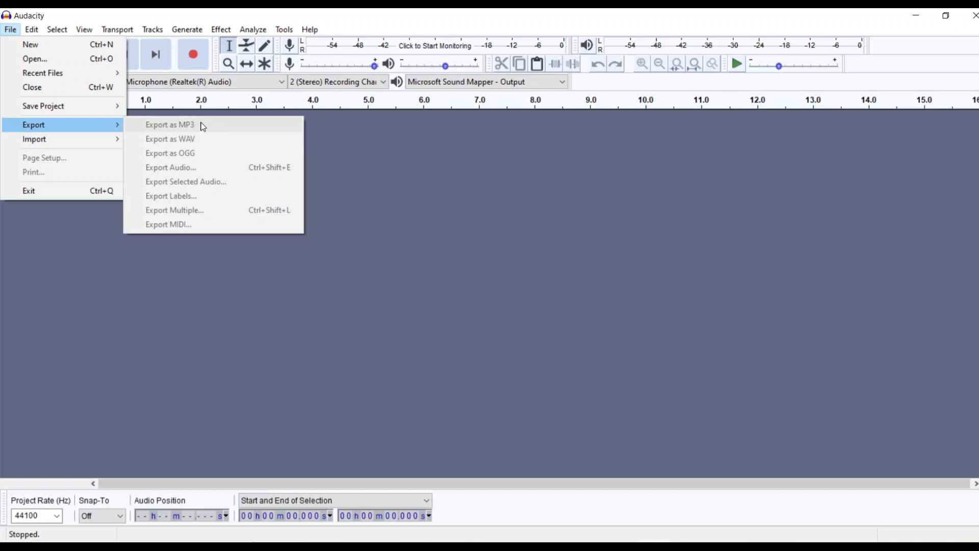
pyautogui.press('Escape')
pyautogui.press('Escape')
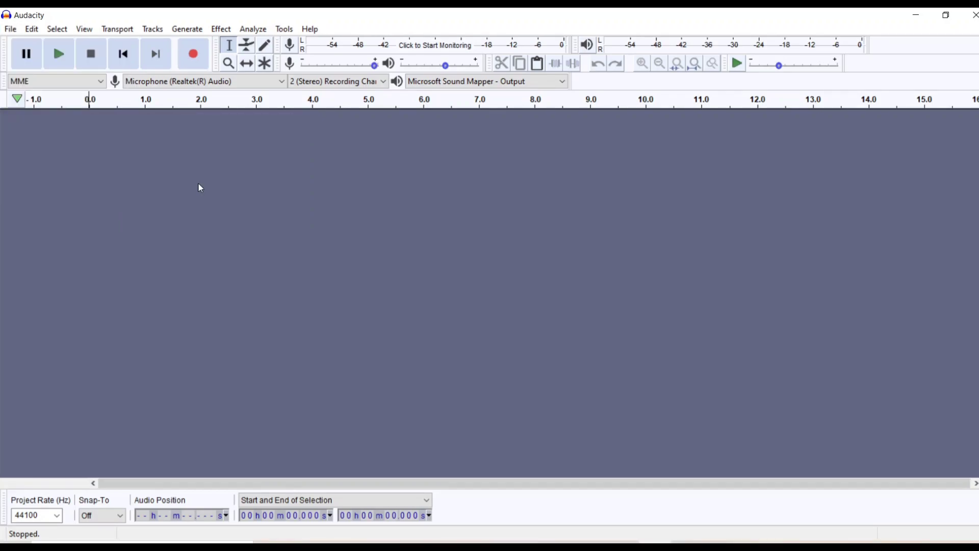
pyautogui.click(35, 29)
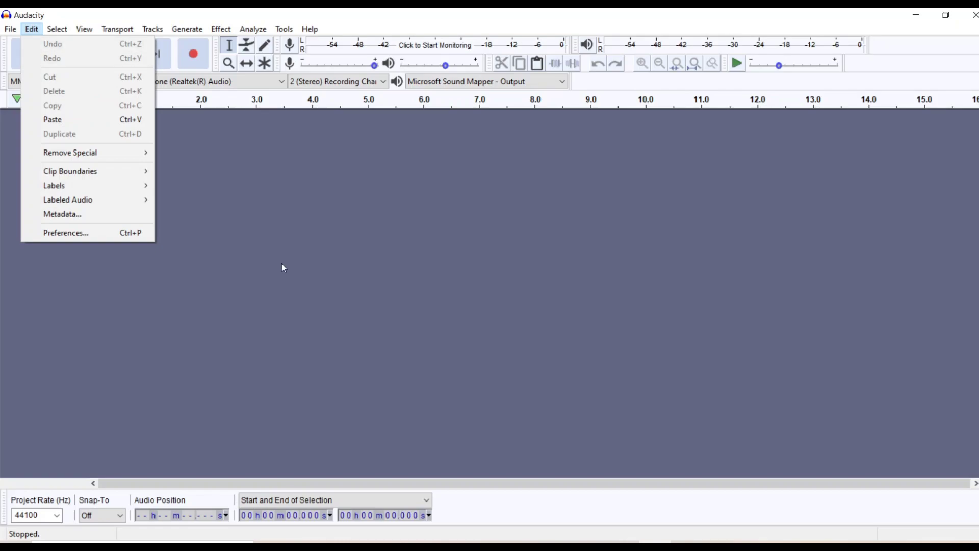
pyautogui.click(292, 246)
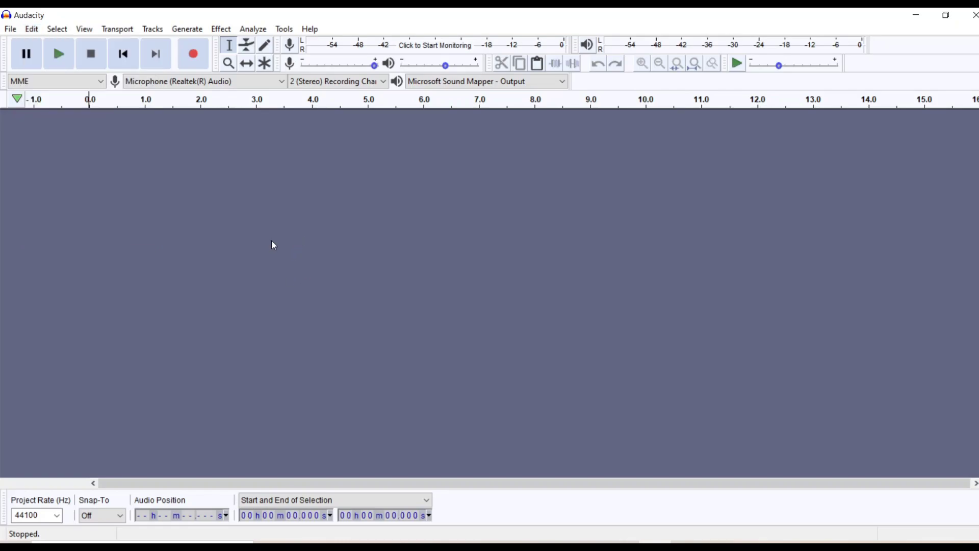
# - Record about 8 seconds of speech from the microphone onto a new stereo track and stop the recording
pyautogui.click(194, 54)
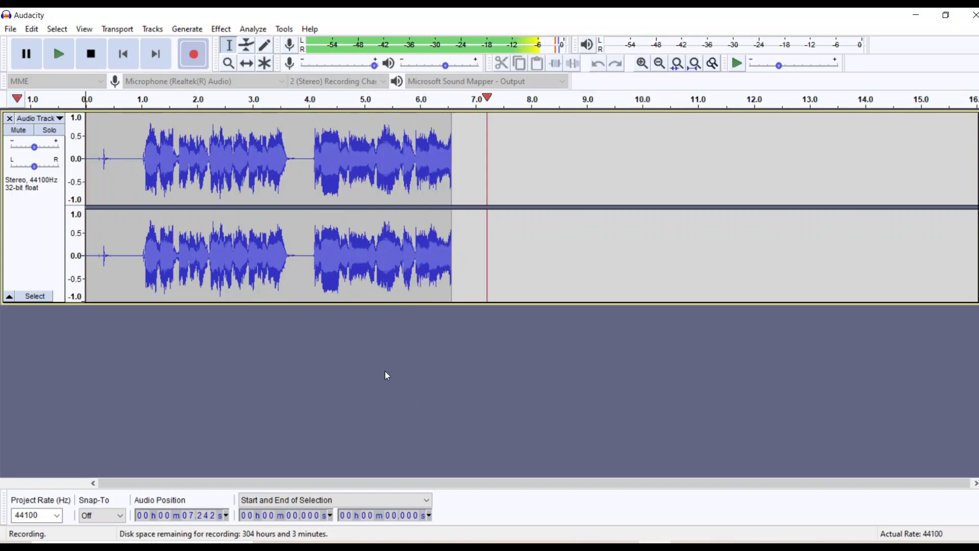
pyautogui.click(92, 54)
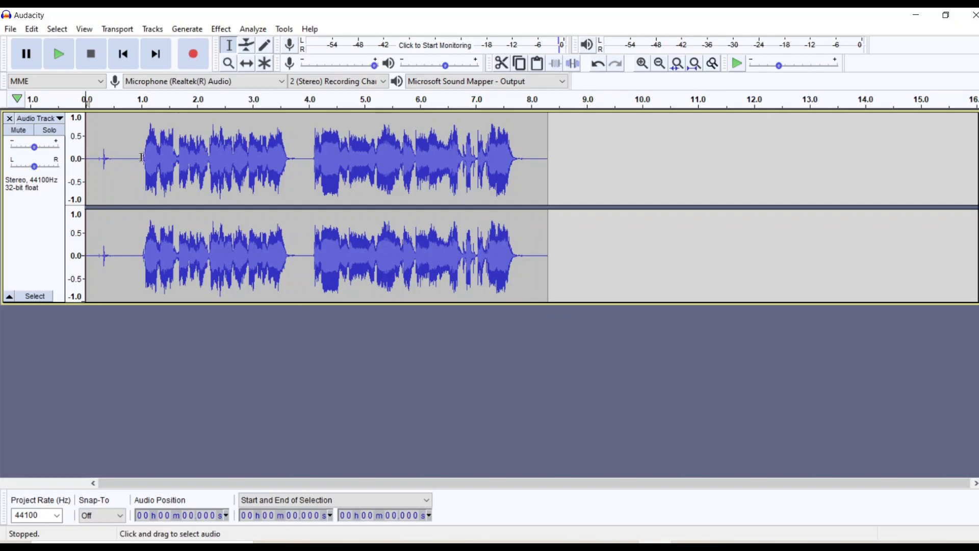
# - Cut the pause between the two spoken phrases, from about 3.6 to 4.2 seconds
pyautogui.click(320, 123)
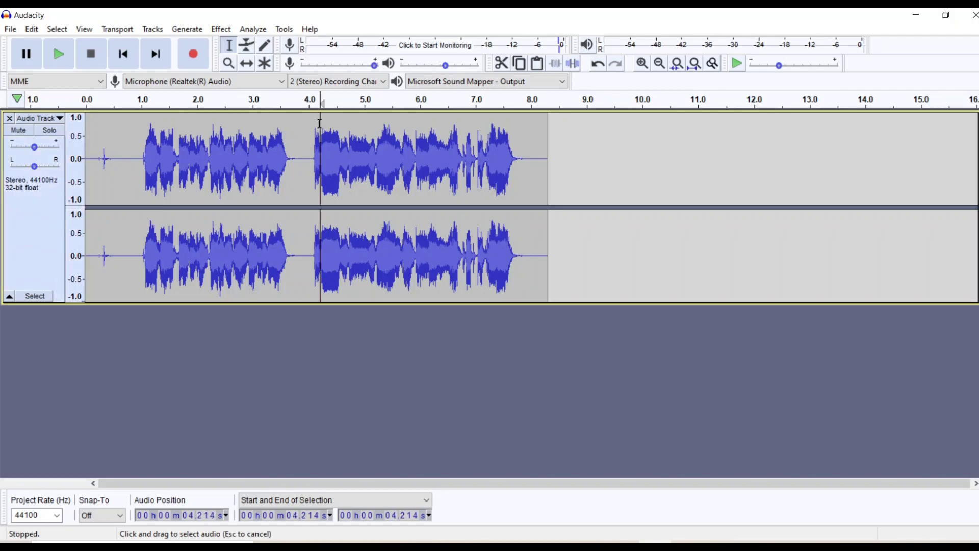
pyautogui.moveTo(321, 123); pyautogui.dragTo(286, 120)
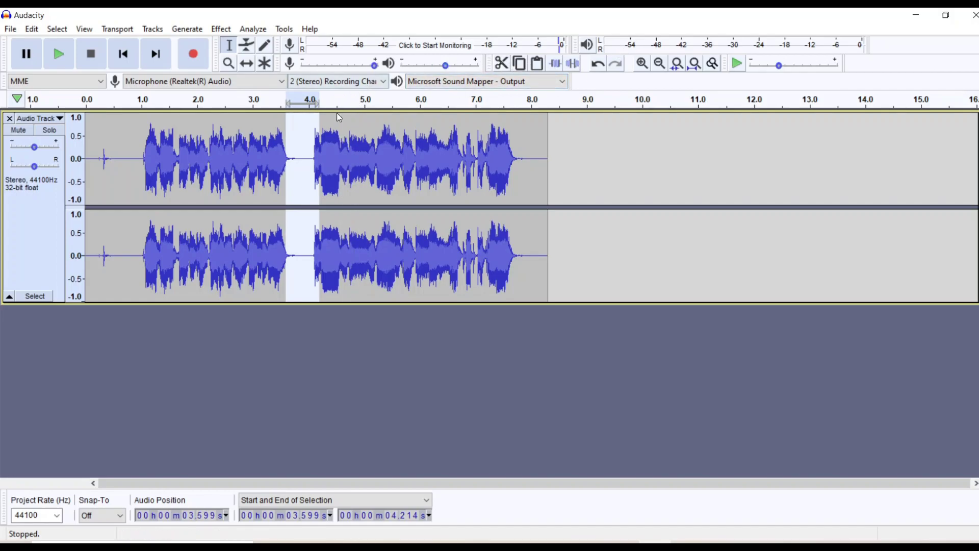
pyautogui.click(502, 65)
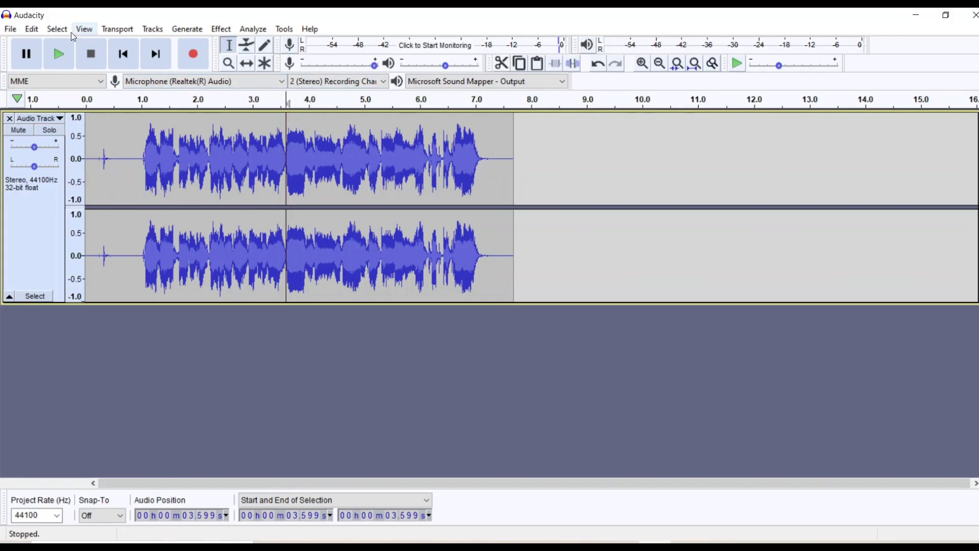
# - Undo the cut of the pause and redo it
pyautogui.click(33, 29)
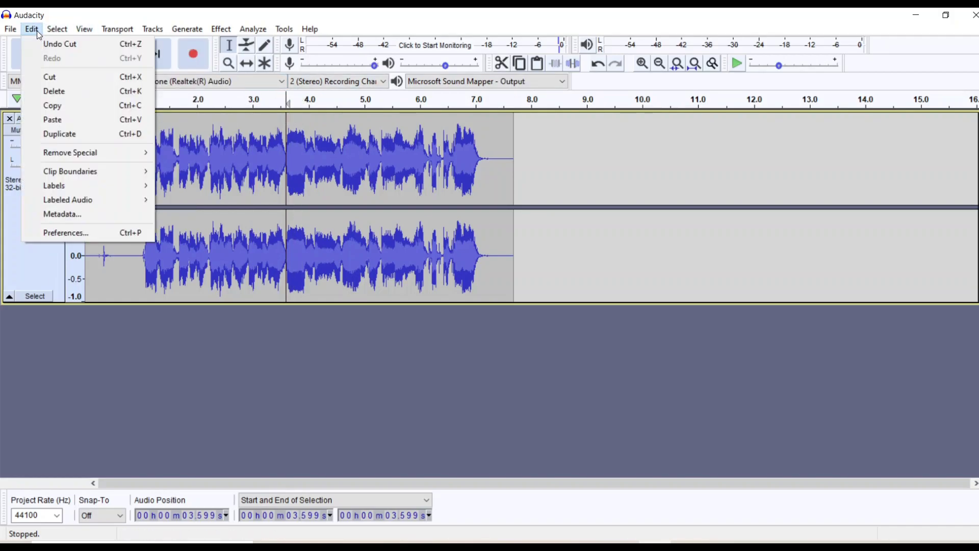
pyautogui.click(45, 45)
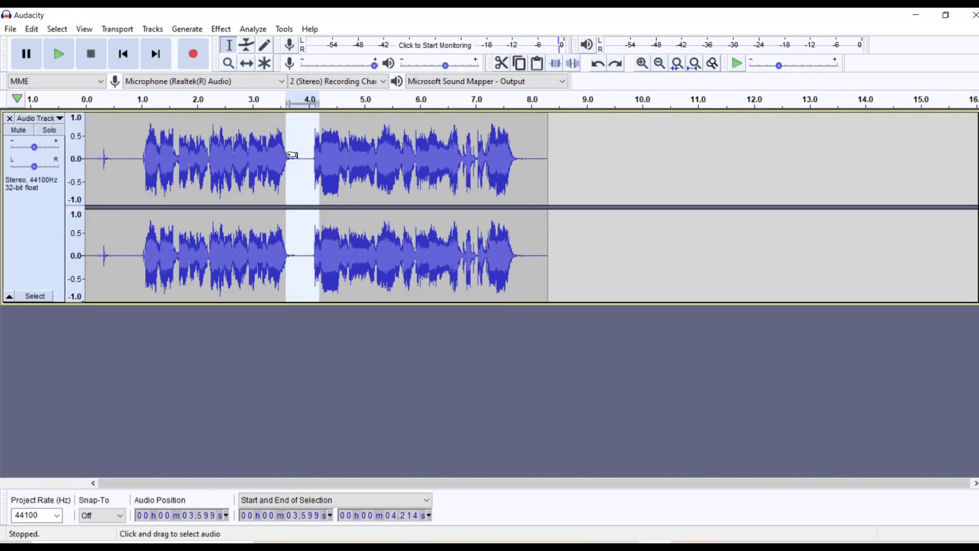
pyautogui.click(34, 30)
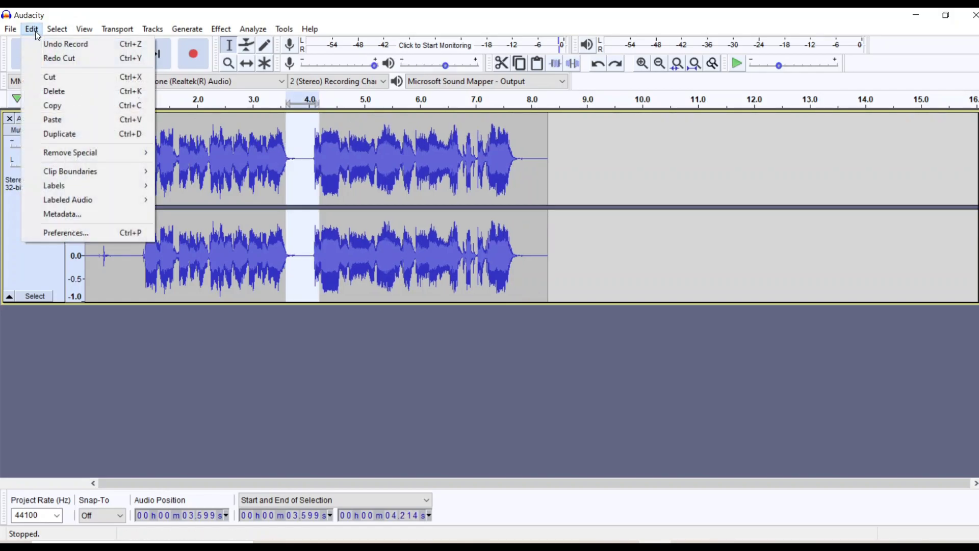
pyautogui.click(52, 64)
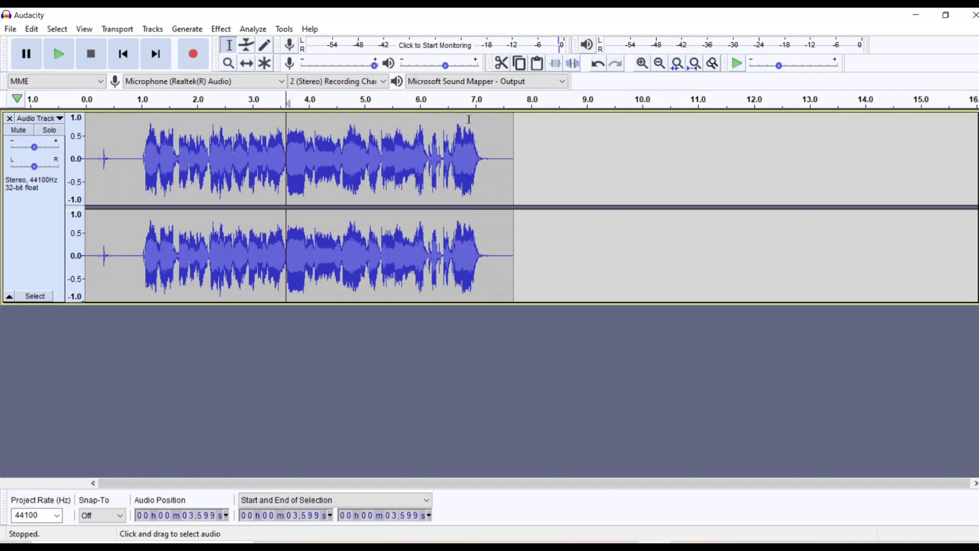
# - Undo the redone cut and clear the selection on the track
pyautogui.hotkey('ctrl', 'z')
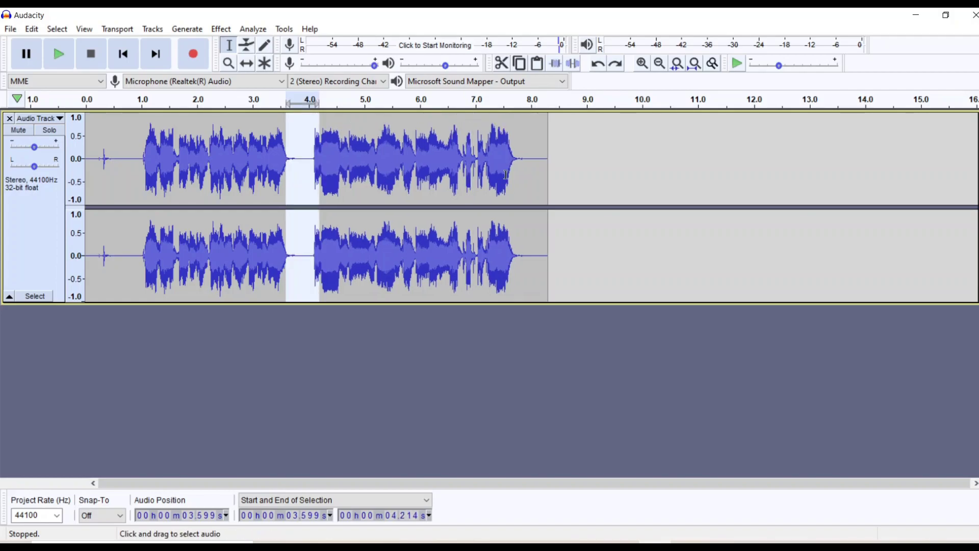
pyautogui.click(530, 170)
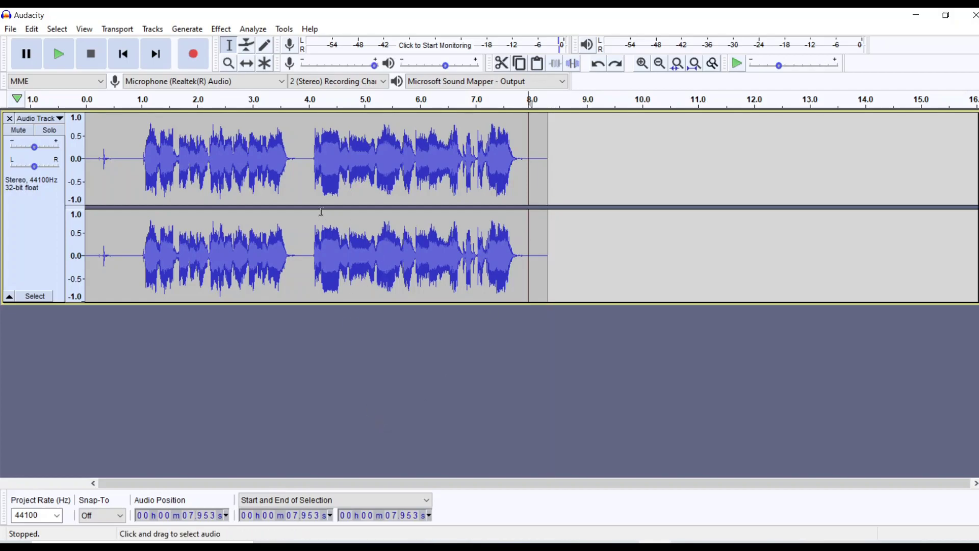
pyautogui.click(34, 30)
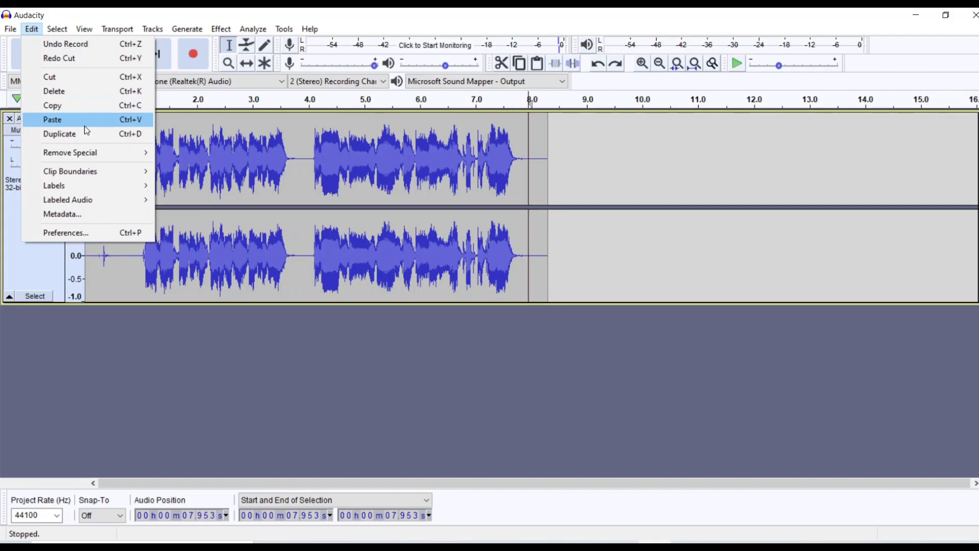
pyautogui.moveTo(103, 153)
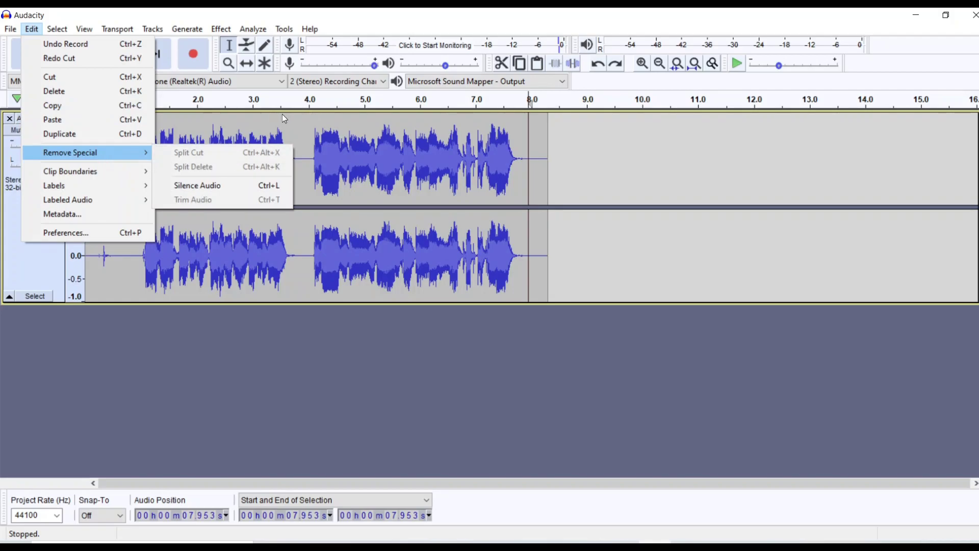
pyautogui.click(301, 120)
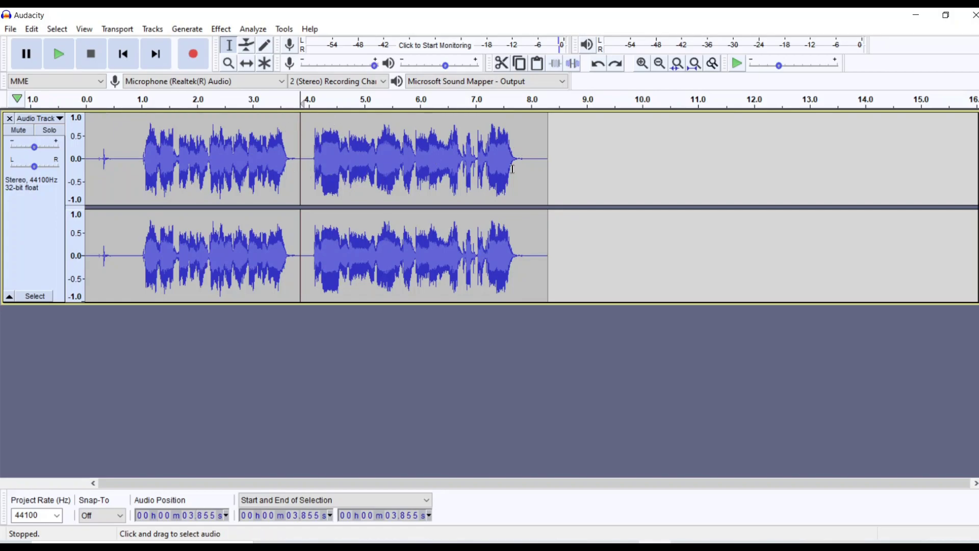
pyautogui.click(34, 30)
pyautogui.moveTo(95, 152)
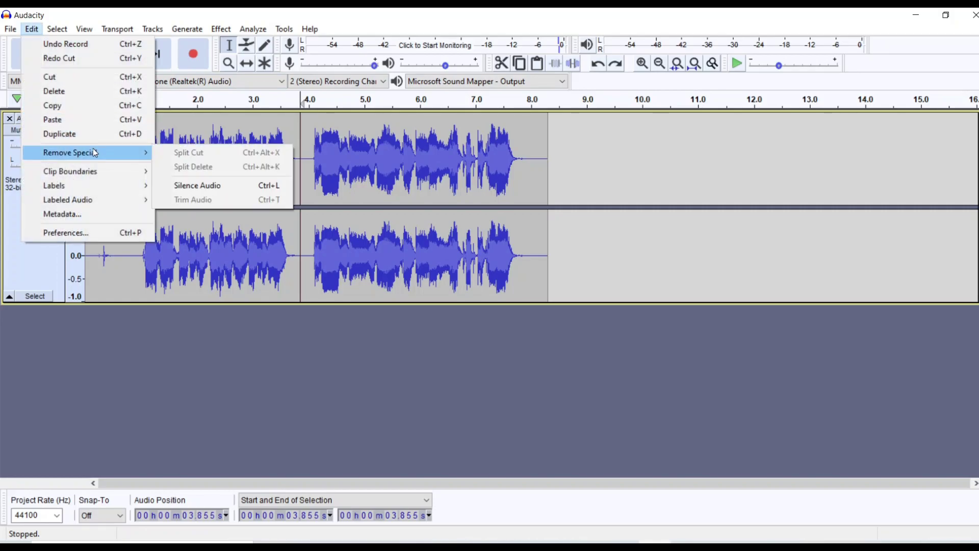
pyautogui.click(320, 125)
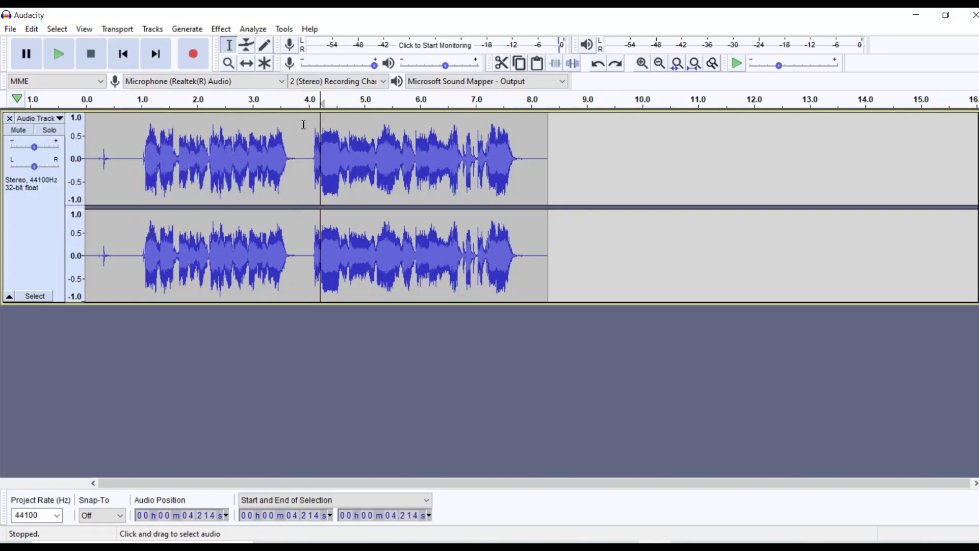
# - Remove the pause between the two phrases, from about 3.65 to 4.12 seconds, with Split Cut
pyautogui.moveTo(315, 122); pyautogui.dragTo(288, 123)
pyautogui.click(31, 29)
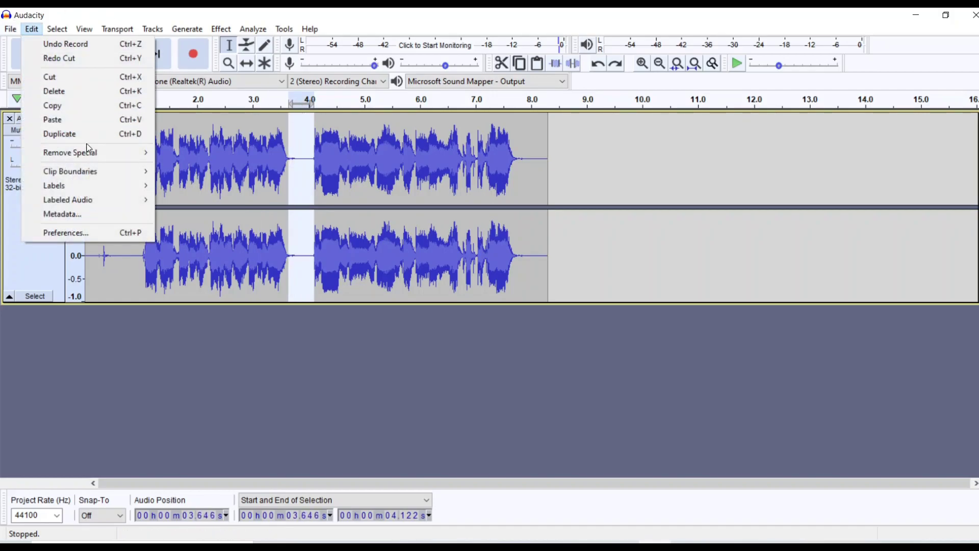
pyautogui.moveTo(107, 158)
pyautogui.click(185, 151)
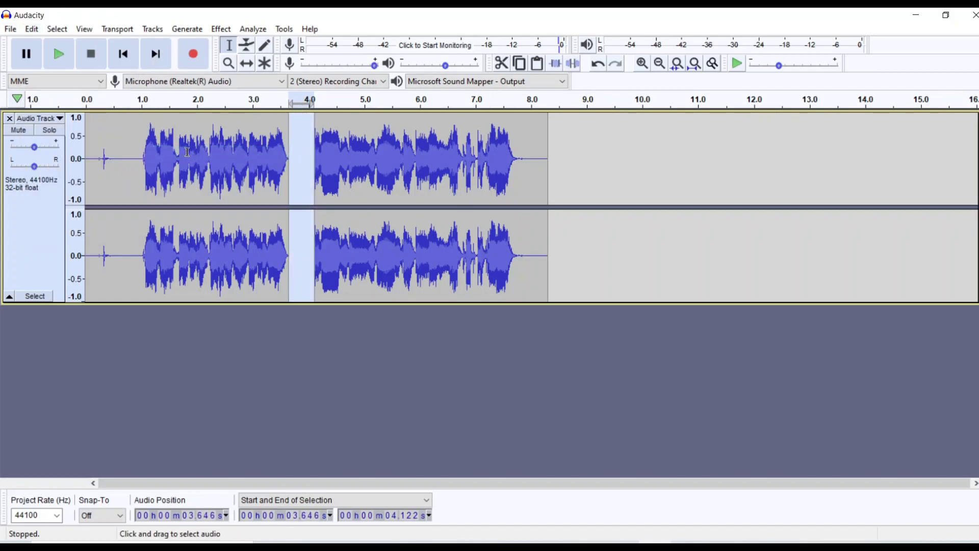
pyautogui.click(304, 155)
pyautogui.click(325, 152)
pyautogui.click(417, 153)
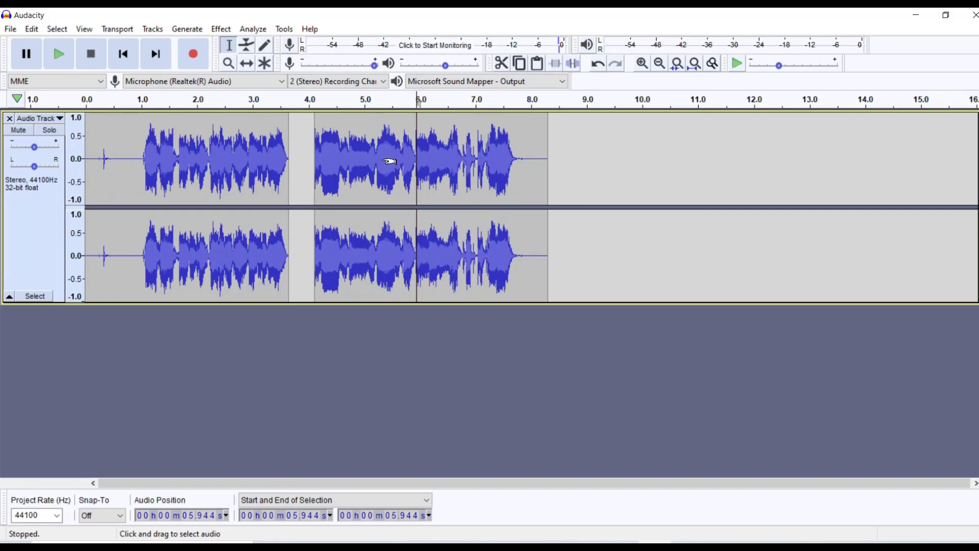
# - Undo the Split Cut of the pause
pyautogui.click(32, 29)
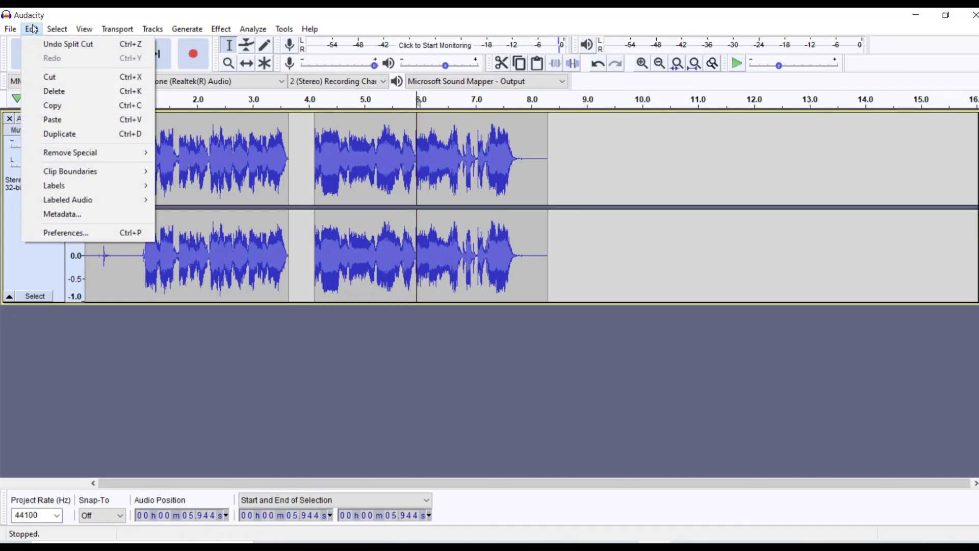
pyautogui.click(59, 46)
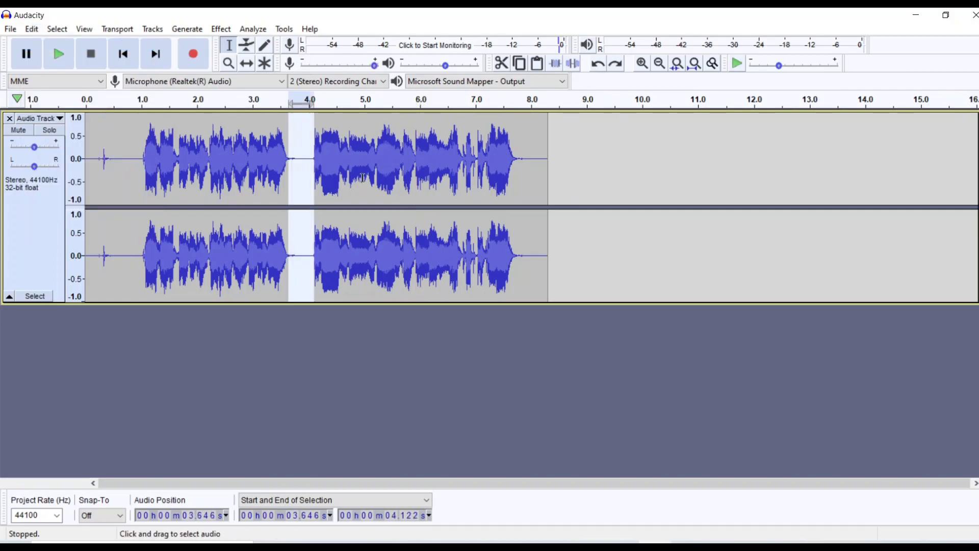
pyautogui.click(27, 30)
pyautogui.moveTo(111, 152)
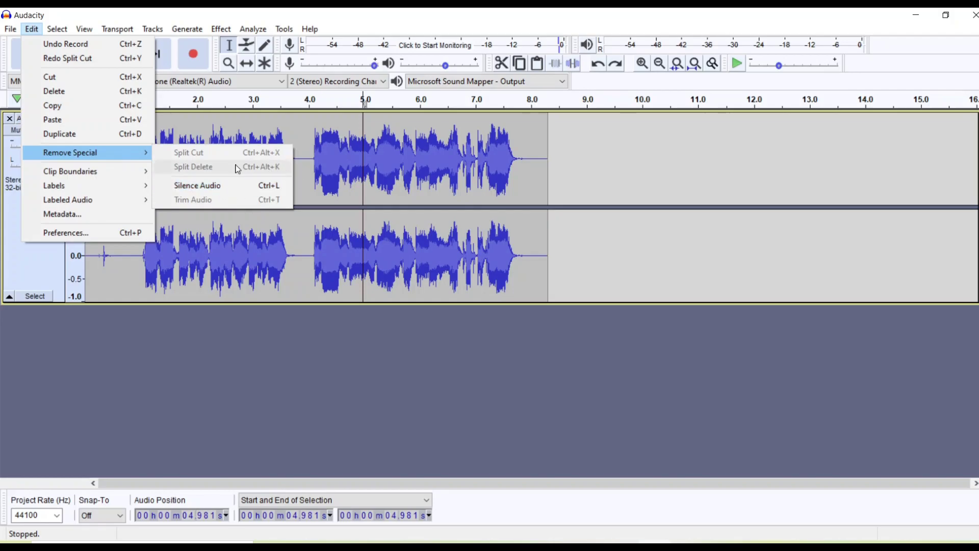
pyautogui.click(370, 152)
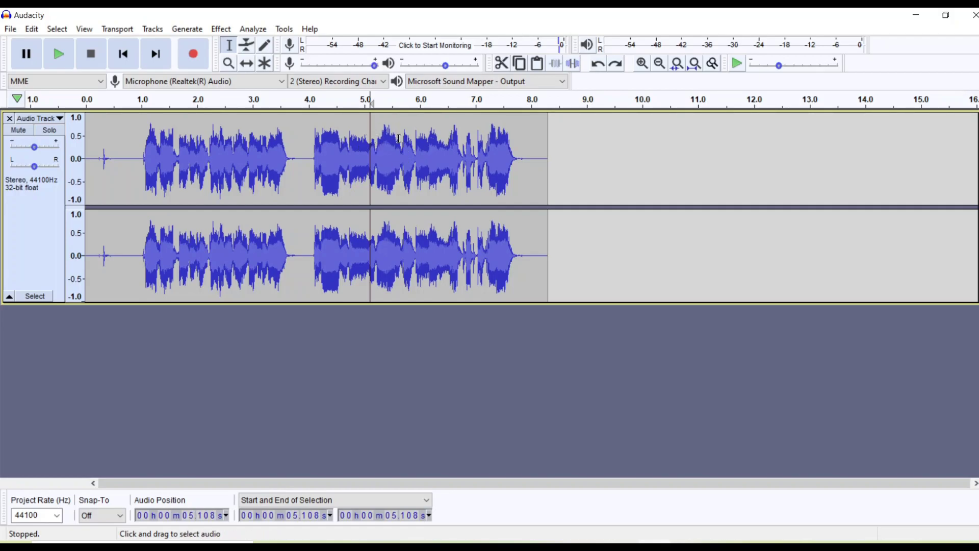
# - Silence the section of the second phrase from about 4.96 to 5.67 seconds with Silence Audio
pyautogui.moveTo(400, 139); pyautogui.dragTo(368, 140)
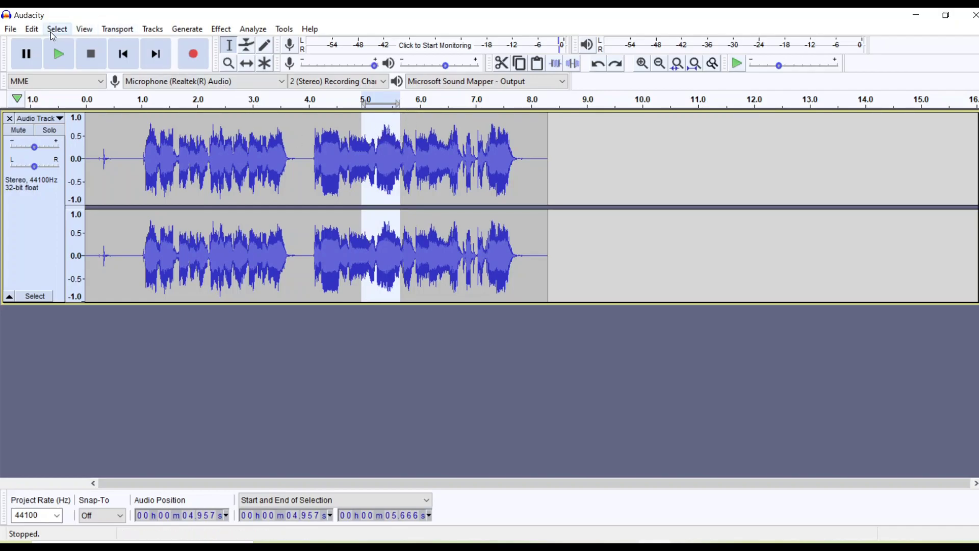
pyautogui.click(31, 29)
pyautogui.moveTo(81, 153)
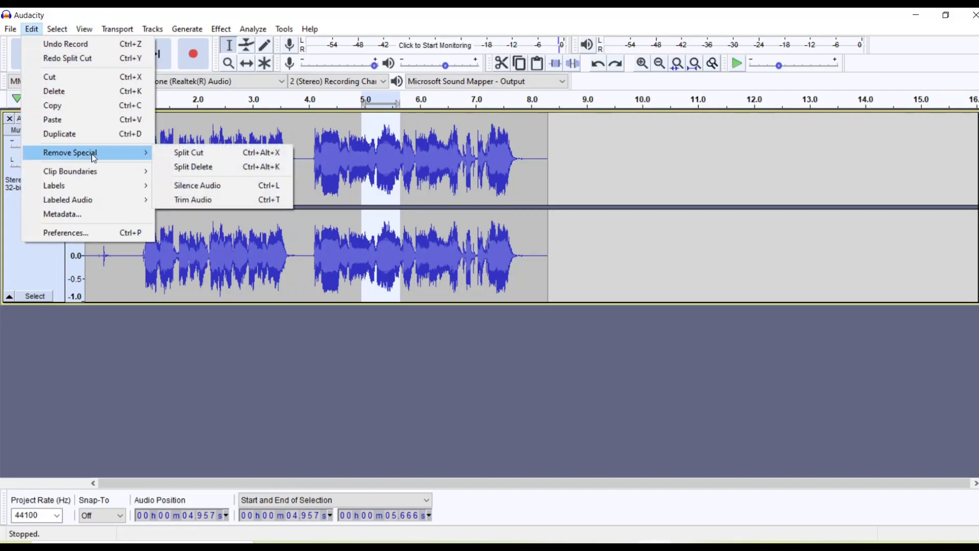
pyautogui.click(215, 188)
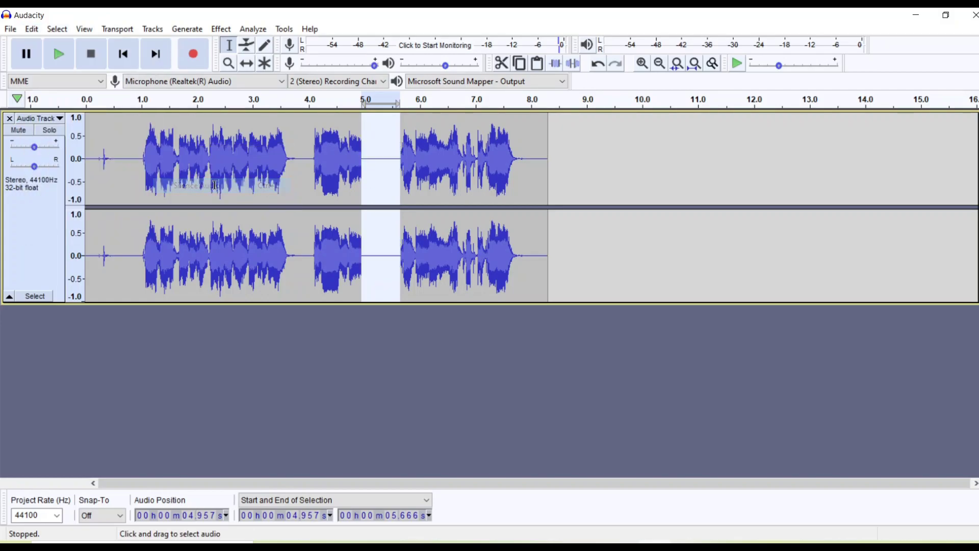
pyautogui.click(446, 176)
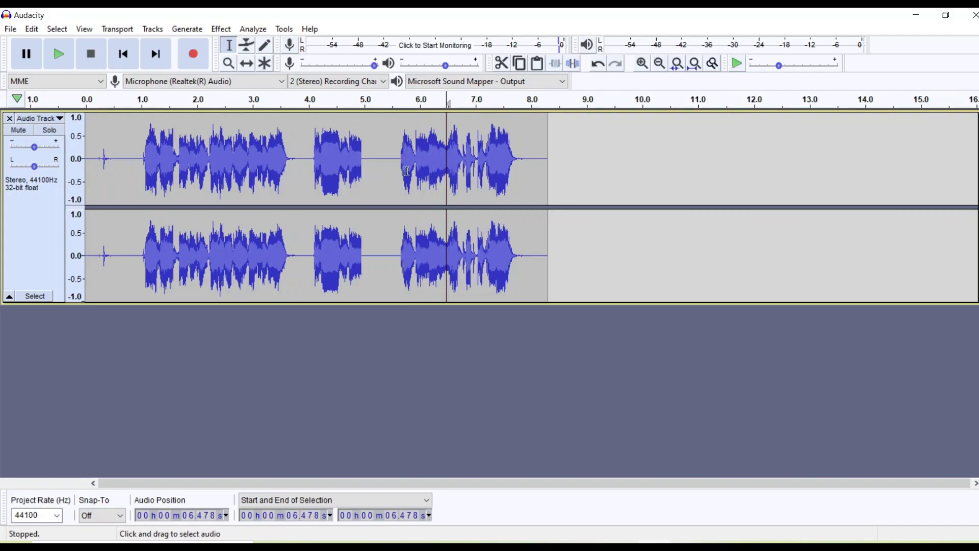
pyautogui.click(357, 122)
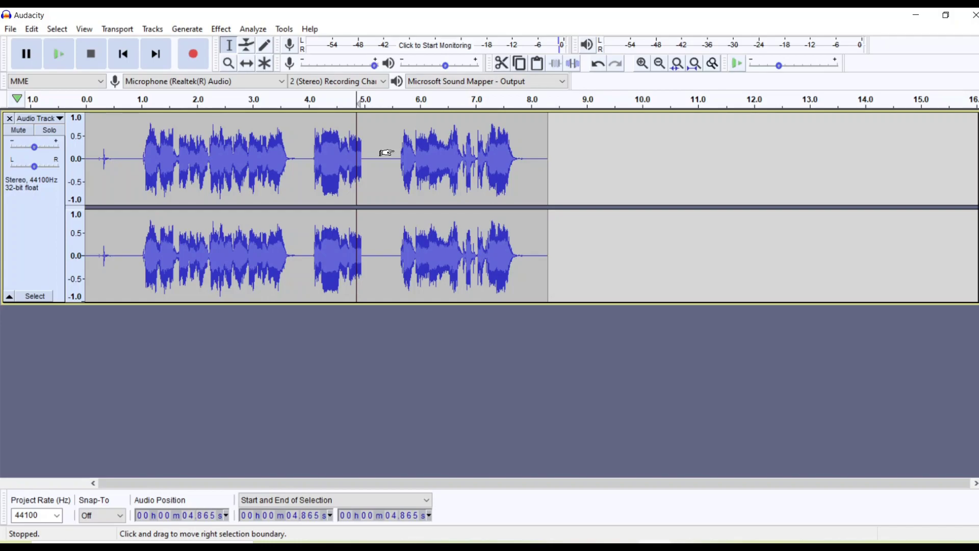
pyautogui.moveTo(386, 153); pyautogui.dragTo(396, 153)
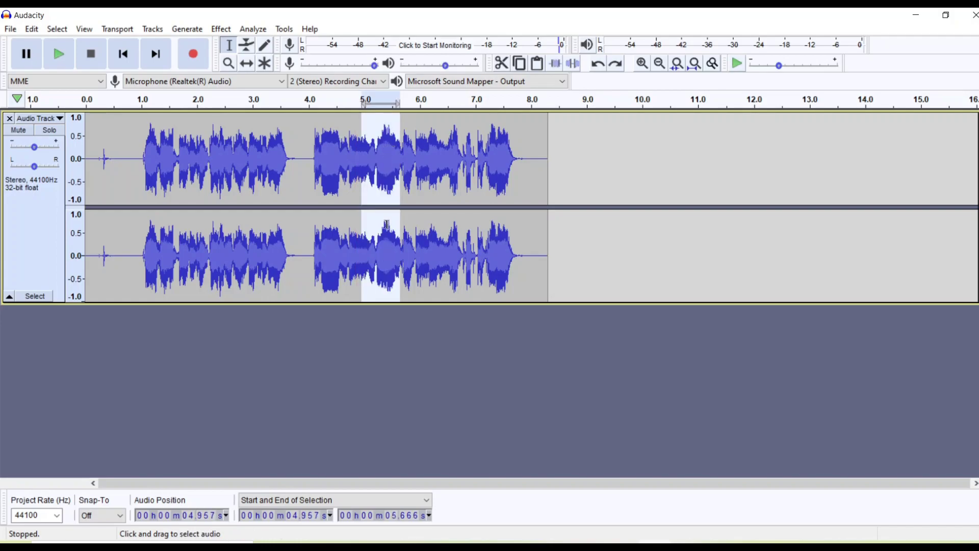
# - Undo the silencing of the section in the second phrase
pyautogui.hotkey('ctrl', 'z')
pyautogui.click(28, 29)
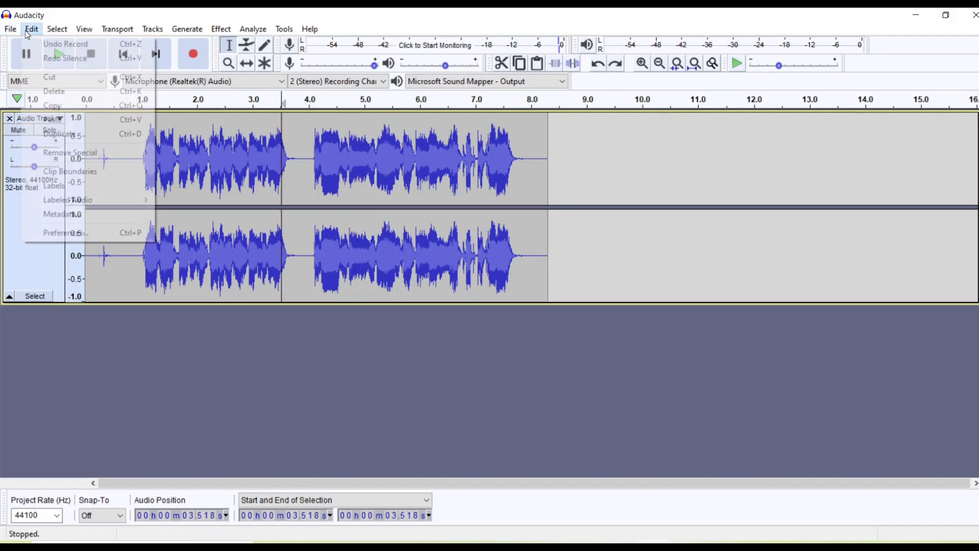
pyautogui.moveTo(55, 27)
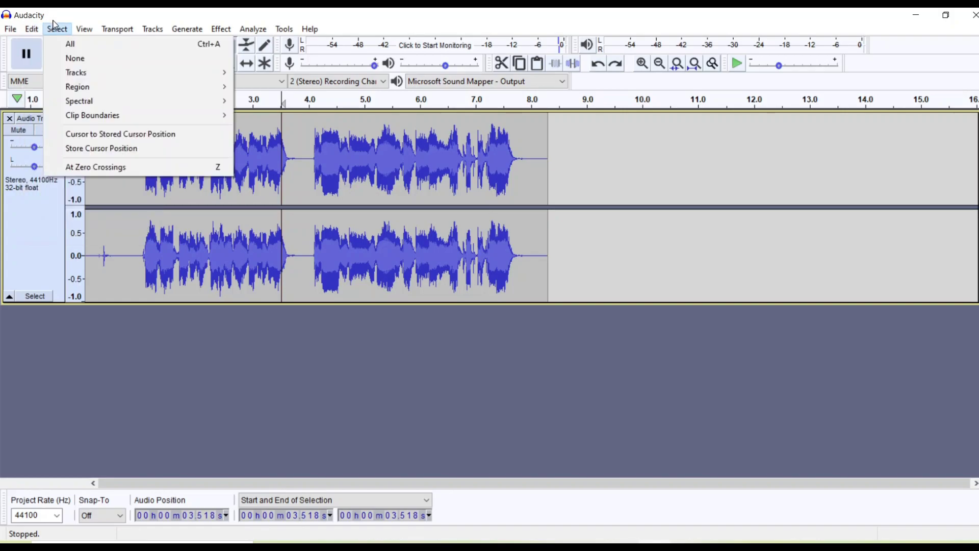
pyautogui.moveTo(117, 32)
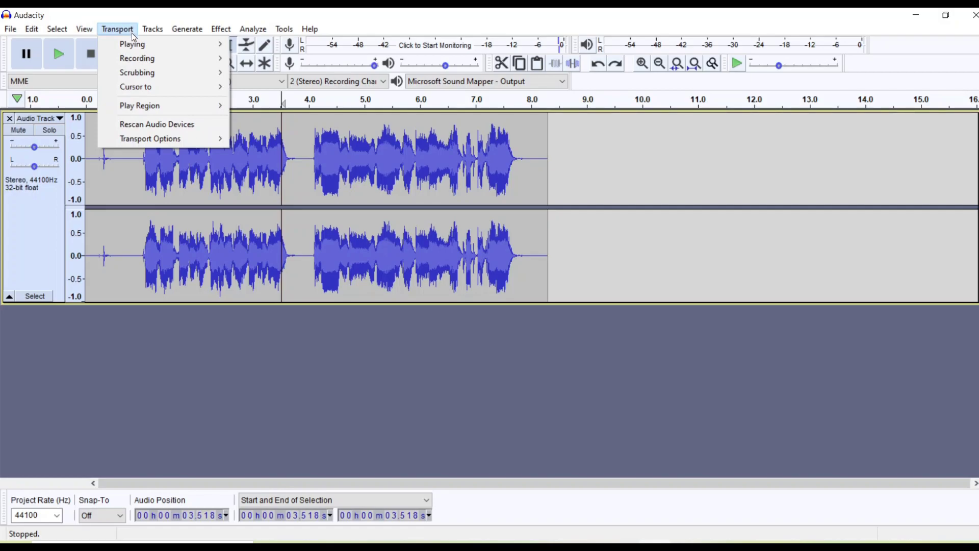
pyautogui.moveTo(162, 49)
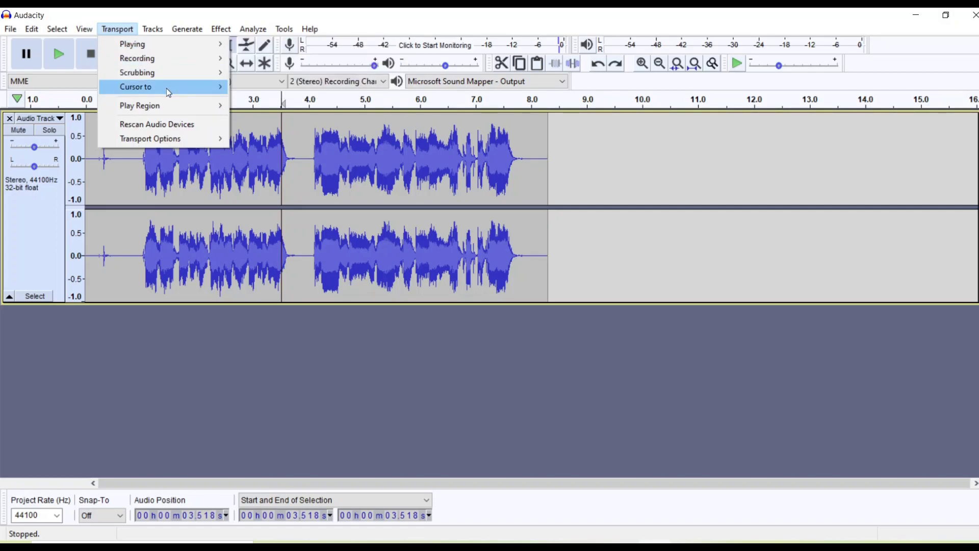
pyautogui.click(393, 207)
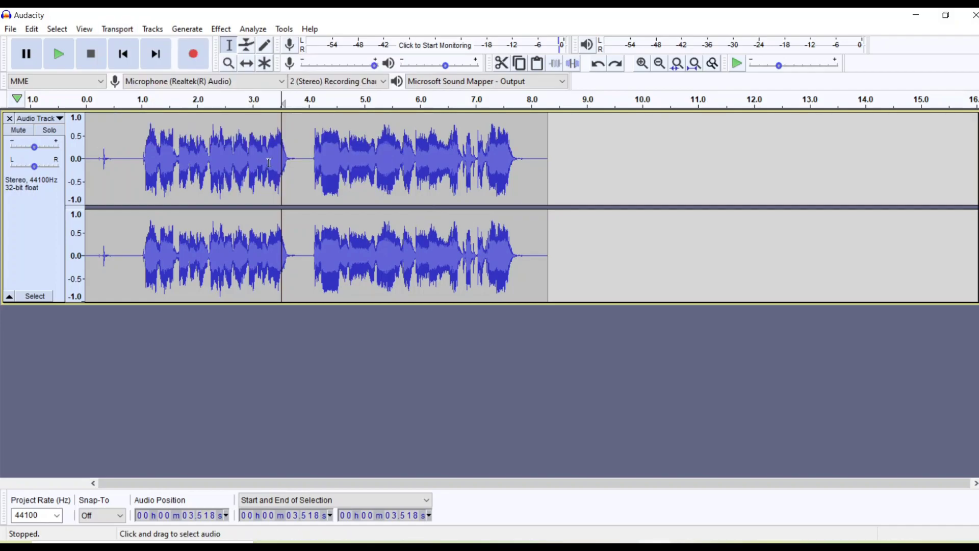
# - View the About Audacity information, reading through the credits and highlighting the program's one-sentence description
pyautogui.click(322, 32)
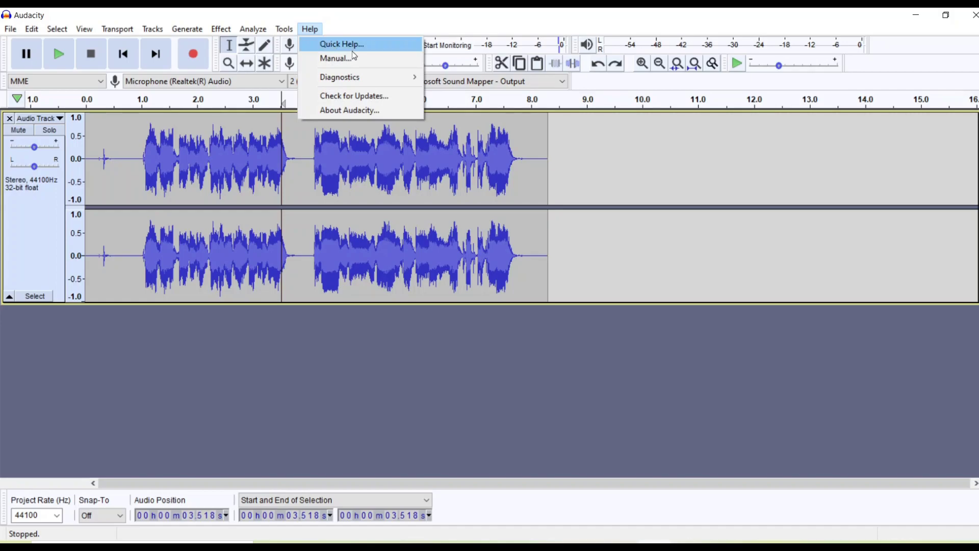
pyautogui.click(353, 111)
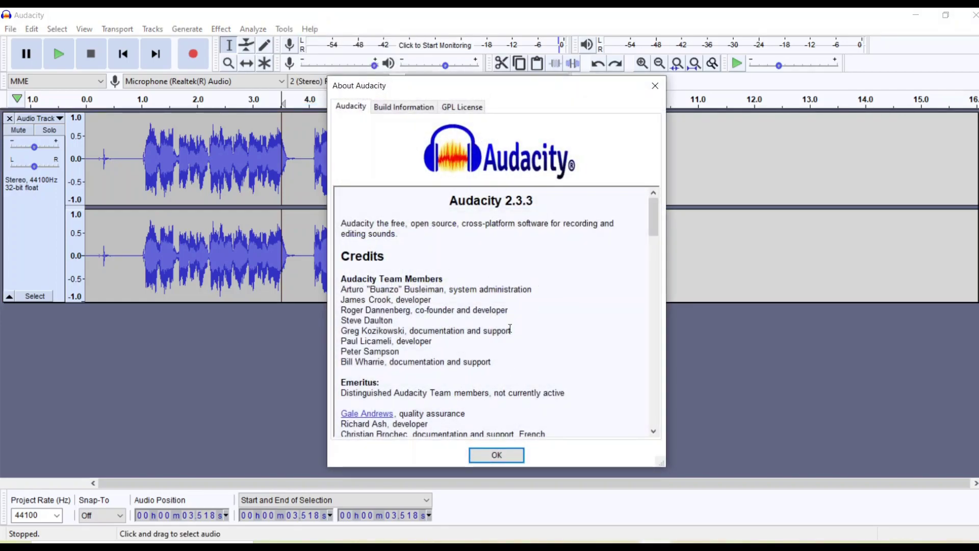
pyautogui.scroll(-1, 514, 322)
pyautogui.scroll(-20, 512, 319)
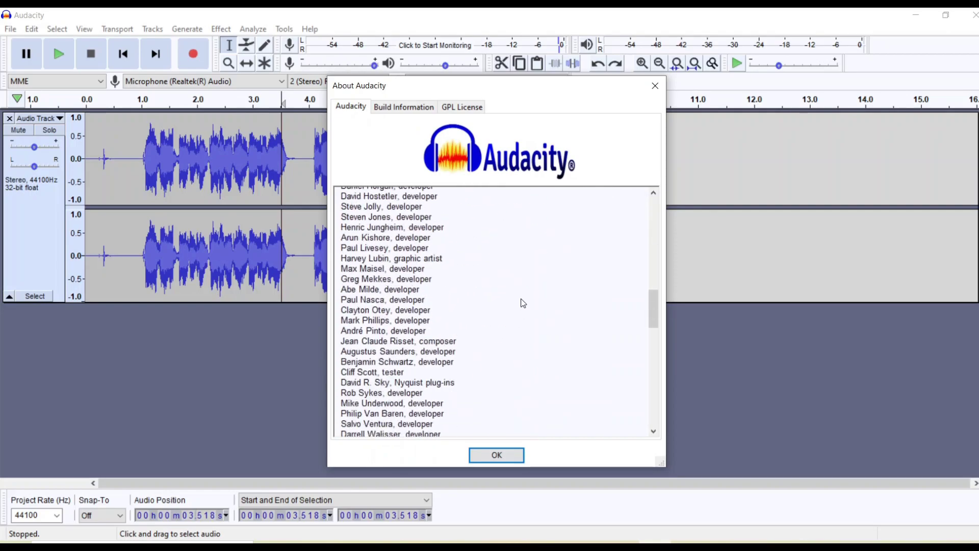
pyautogui.scroll(-15, 523, 302)
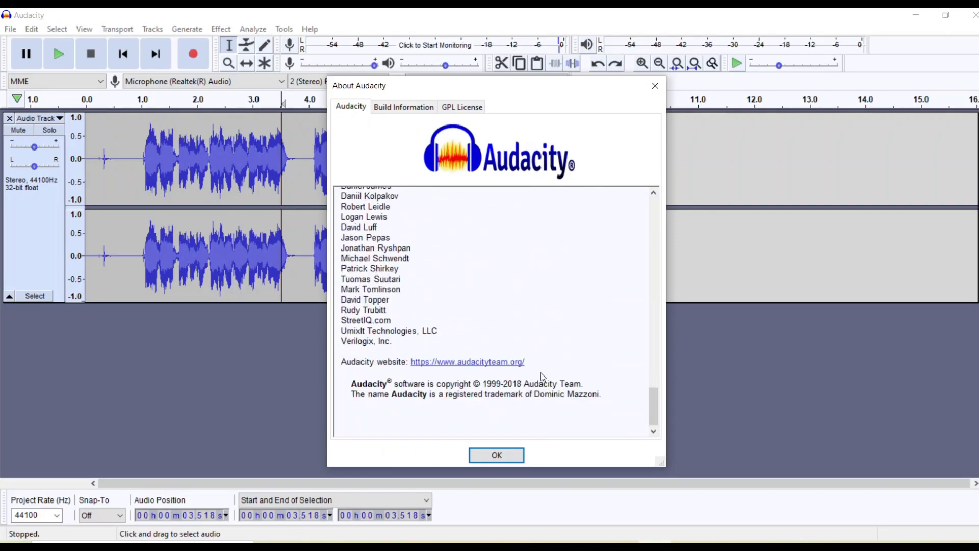
pyautogui.moveTo(651, 408); pyautogui.dragTo(651, 339)
pyautogui.moveTo(655, 401); pyautogui.dragTo(632, 190)
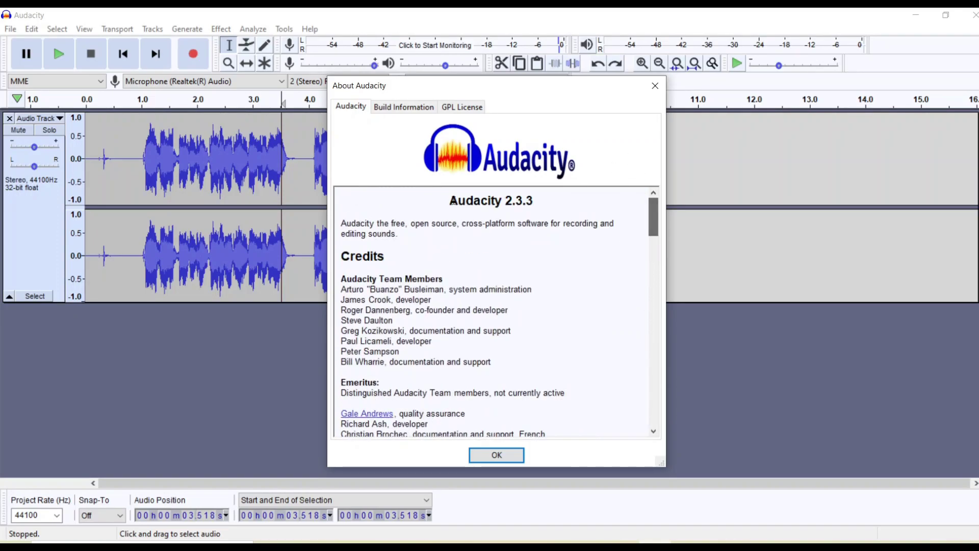
pyautogui.moveTo(342, 224); pyautogui.dragTo(401, 238)
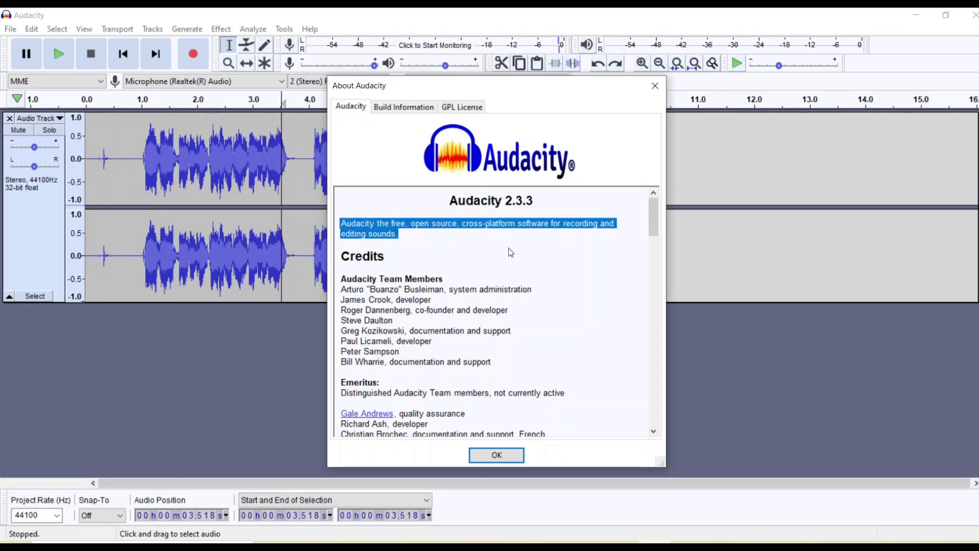
pyautogui.click(655, 85)
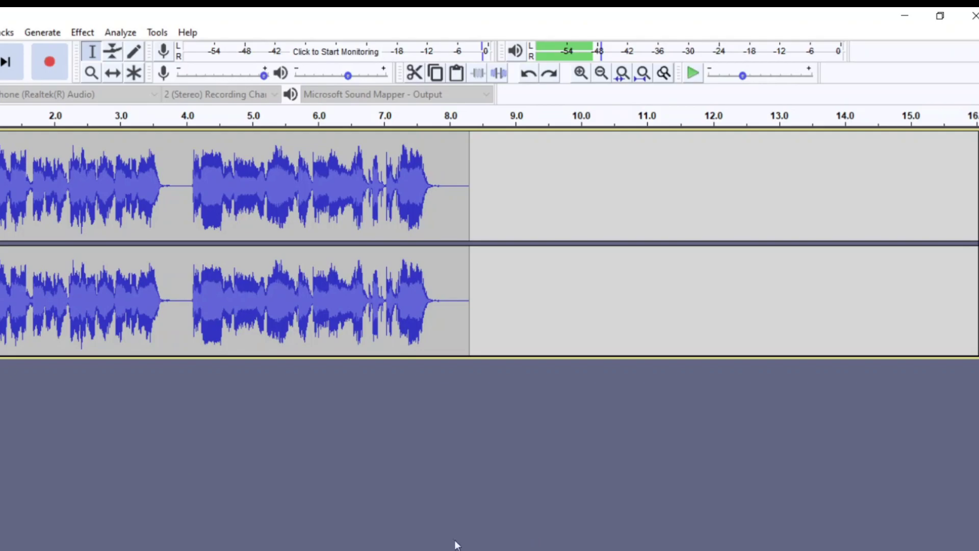
# - Play back the recorded voice track to hear its original sound
pyautogui.click(95, 33)
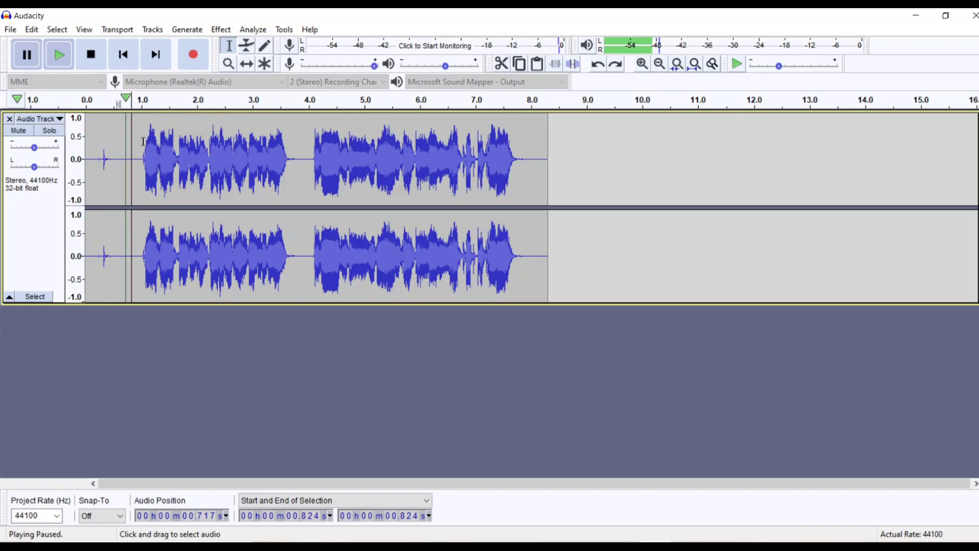
pyautogui.click(59, 57)
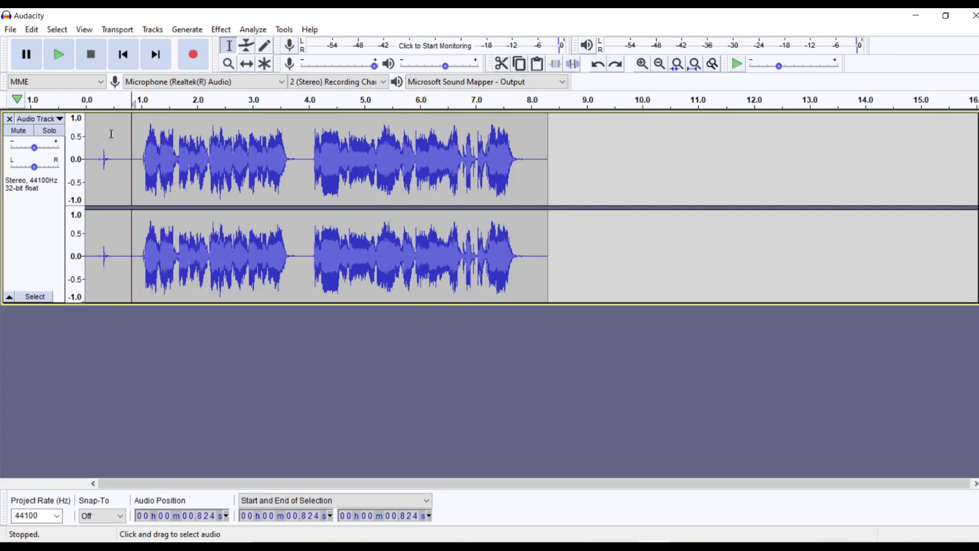
# - Select the recording from about 0.08 seconds to its end and capture it as the noise profile for Noise Reduction
pyautogui.moveTo(90, 134); pyautogui.dragTo(548, 143)
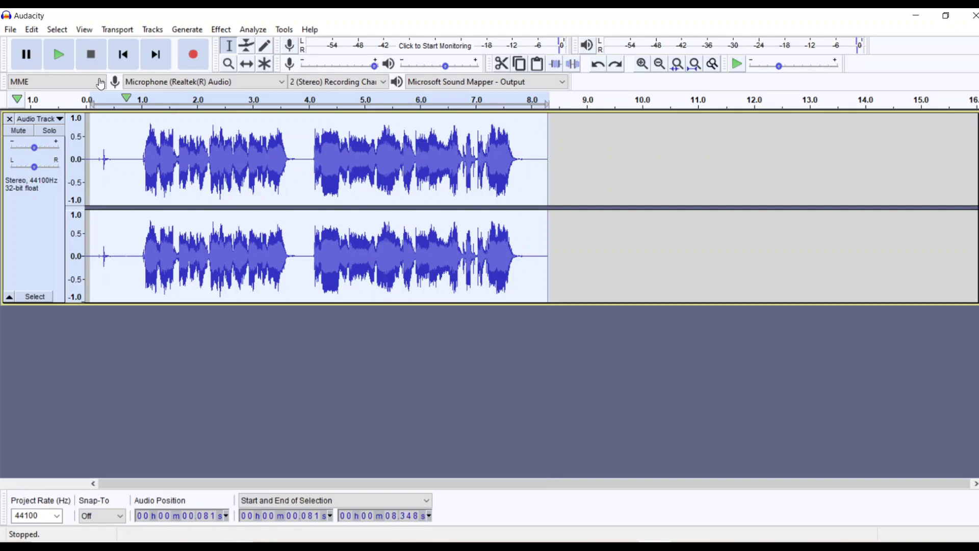
pyautogui.click(258, 31)
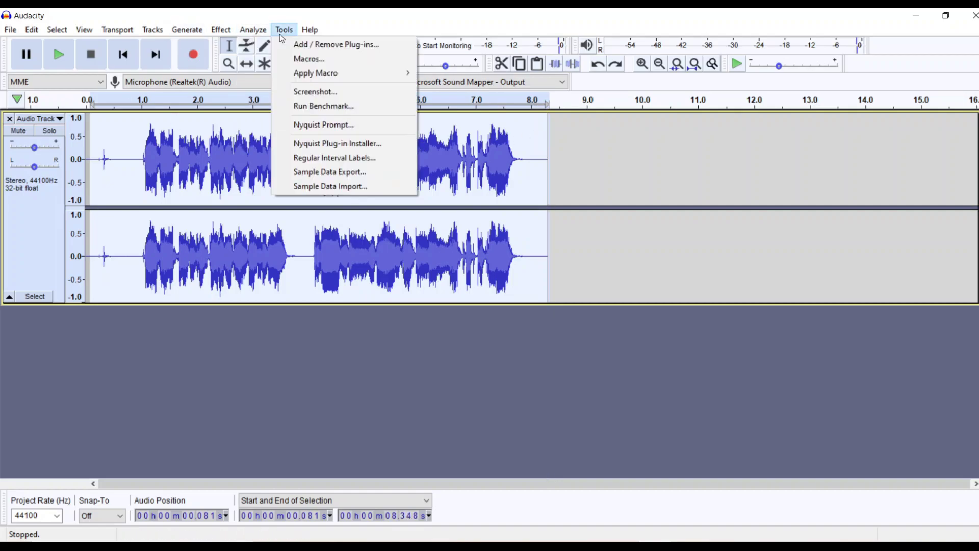
pyautogui.moveTo(218, 31)
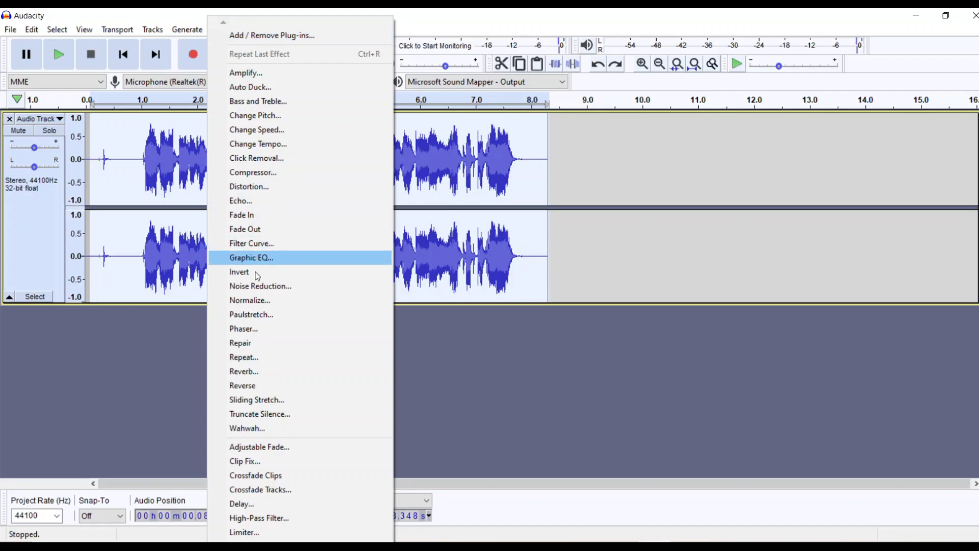
pyautogui.click(267, 286)
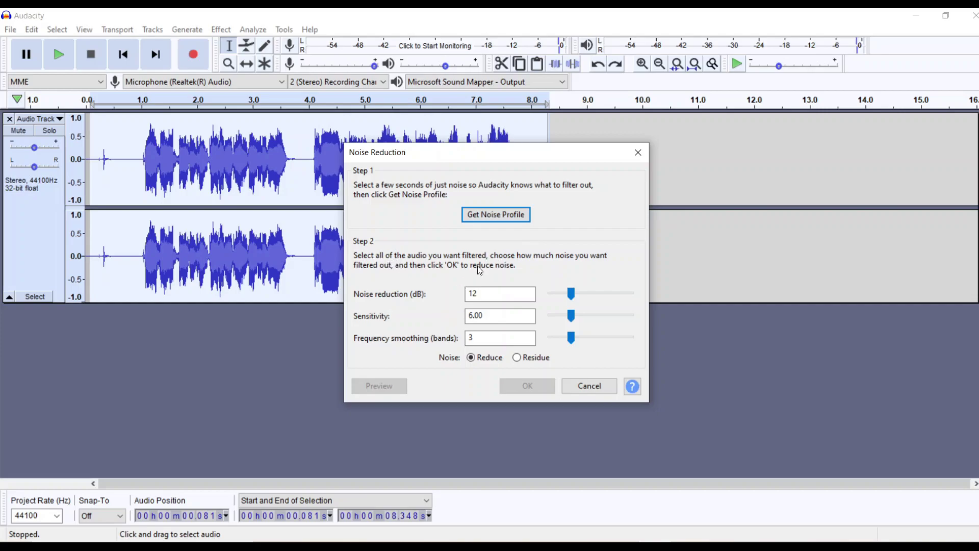
pyautogui.click(485, 221)
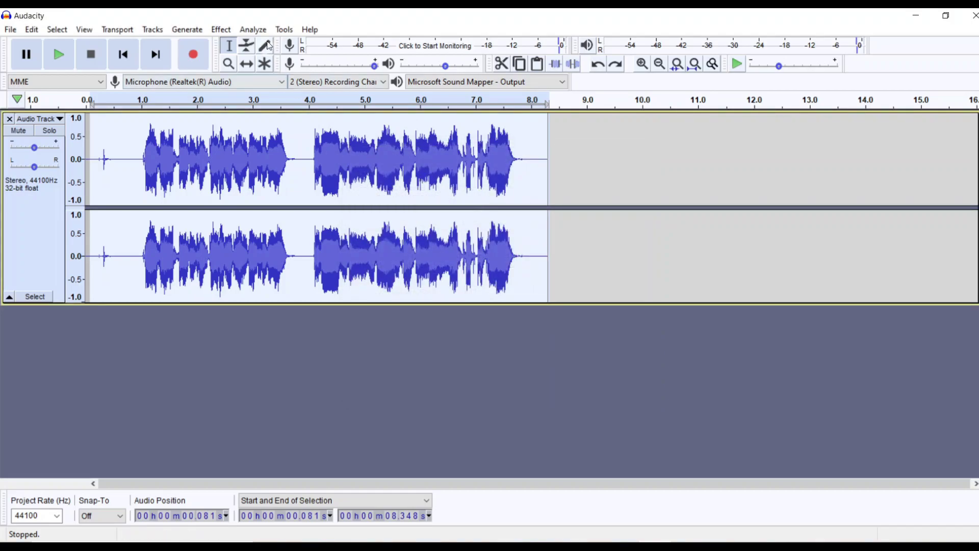
# - Apply Noise Reduction to the selected audio with 12 dB reduction, sensitivity 6.00 and 3 frequency smoothing bands
pyautogui.click(224, 31)
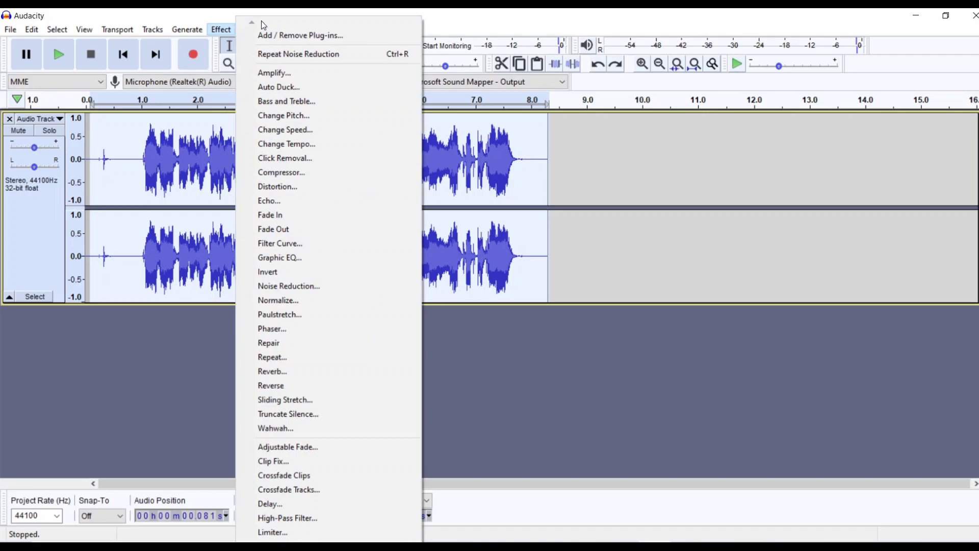
pyautogui.click(291, 286)
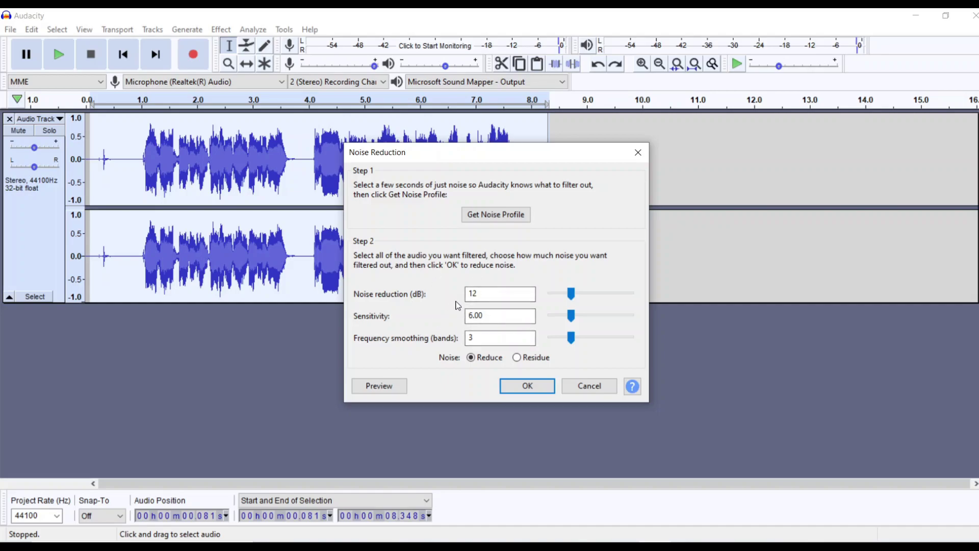
pyautogui.moveTo(486, 158); pyautogui.dragTo(709, 95)
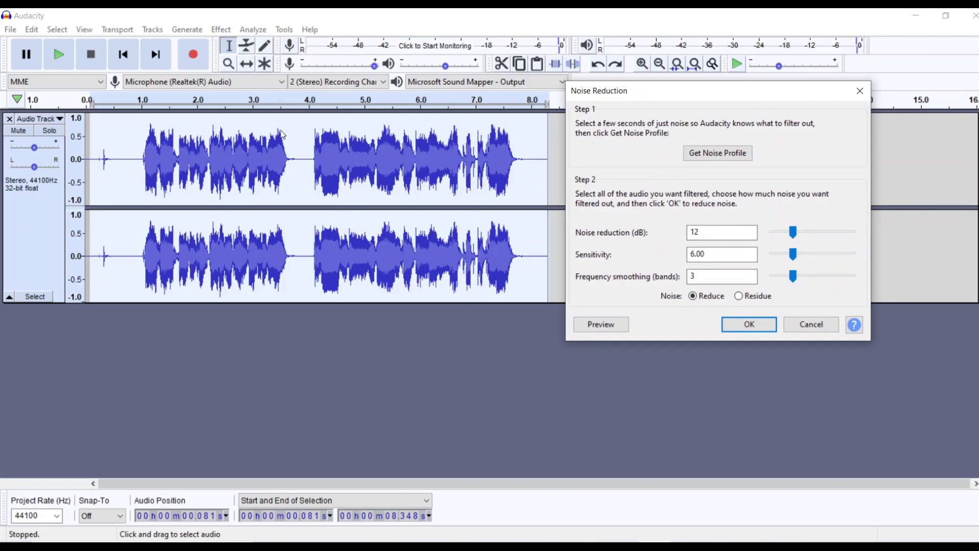
pyautogui.click(749, 325)
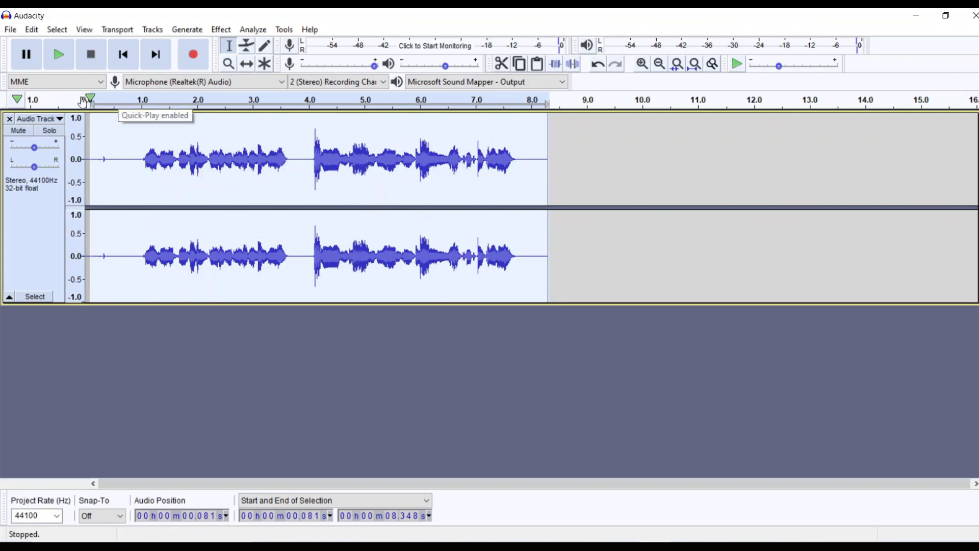
# - Compare the playback with and without Noise Reduction by undoing and redoing the effect
pyautogui.click(69, 58)
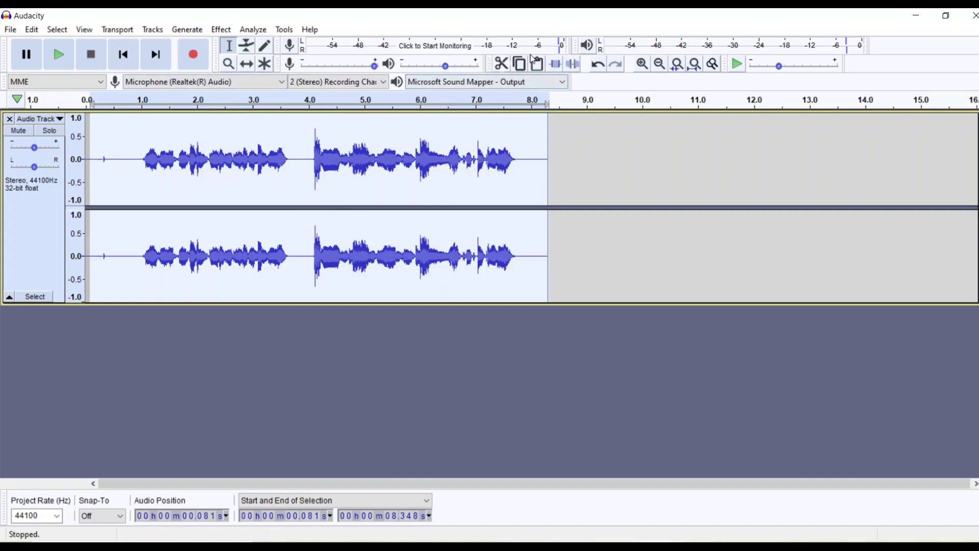
pyautogui.click(598, 65)
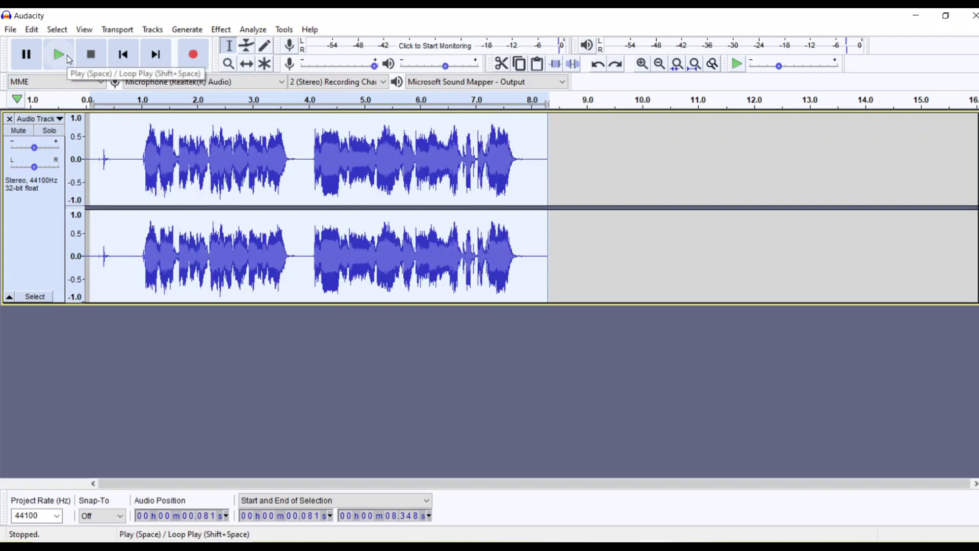
pyautogui.click(63, 54)
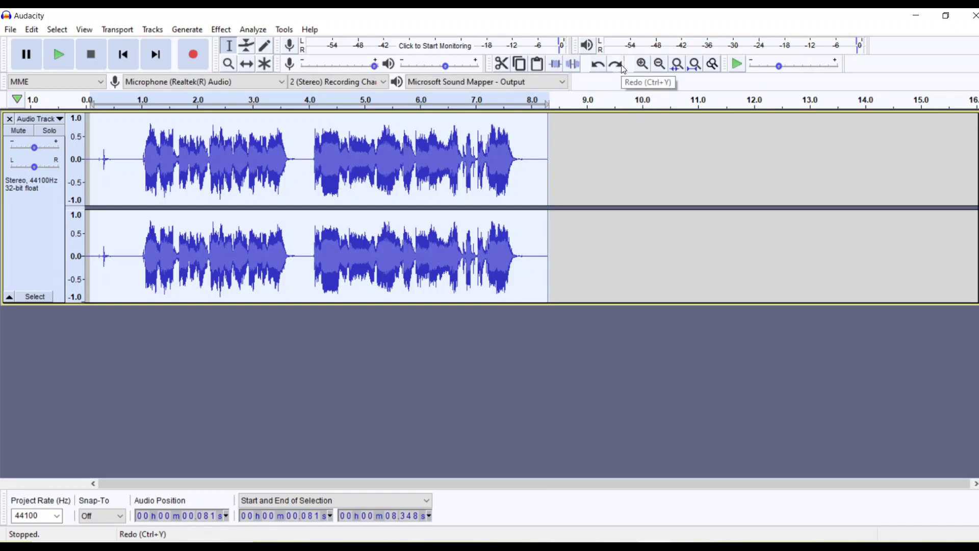
pyautogui.click(617, 65)
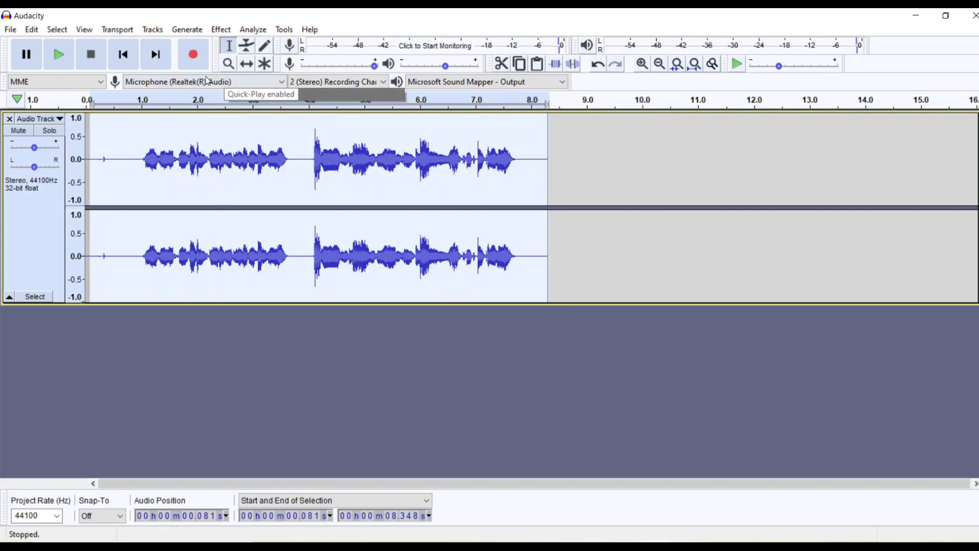
pyautogui.click(59, 53)
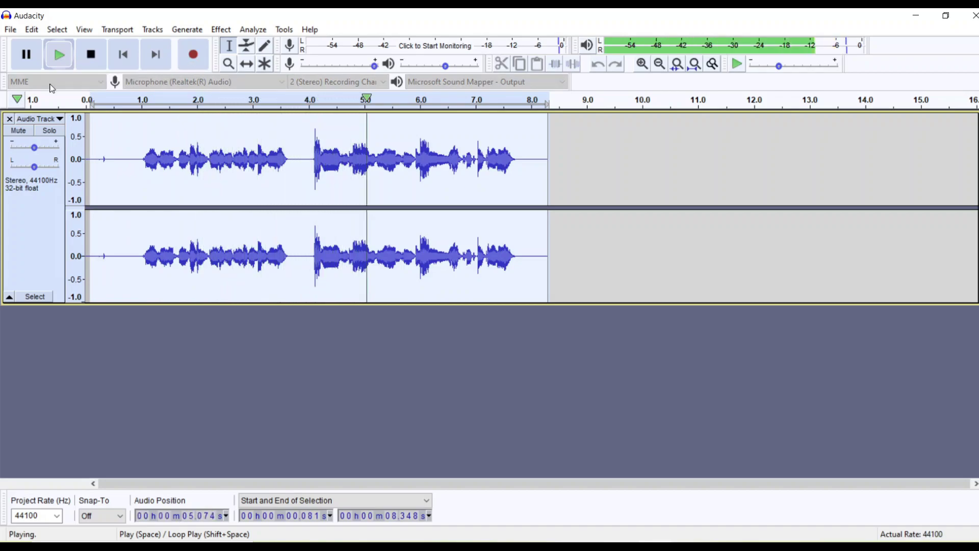
# - Close the open File Explorer window, reopen File Explorer at the Screenshots folder and view Screenshot (105) in Photos
pyautogui.moveTo(334, 547)
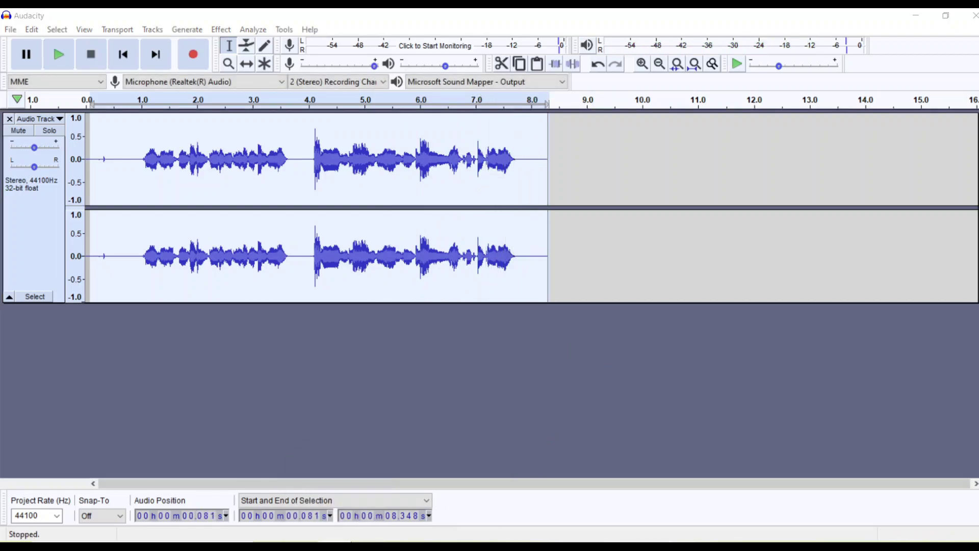
pyautogui.rightClick(346, 543)
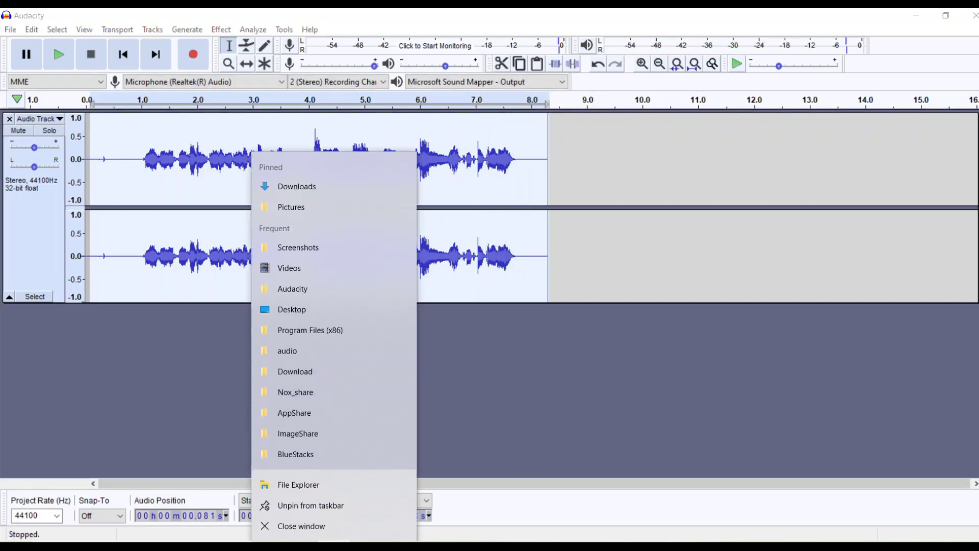
pyautogui.click(306, 526)
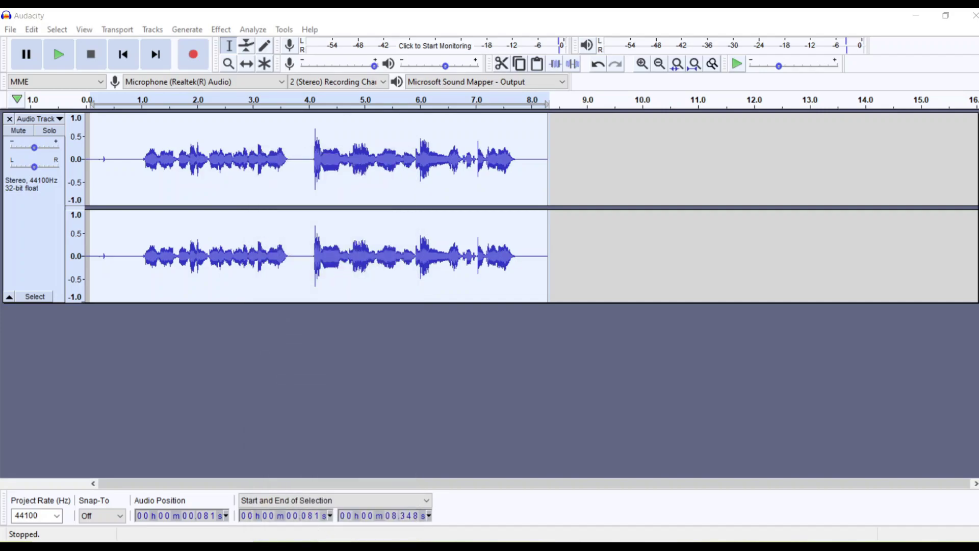
pyautogui.rightClick(345, 544)
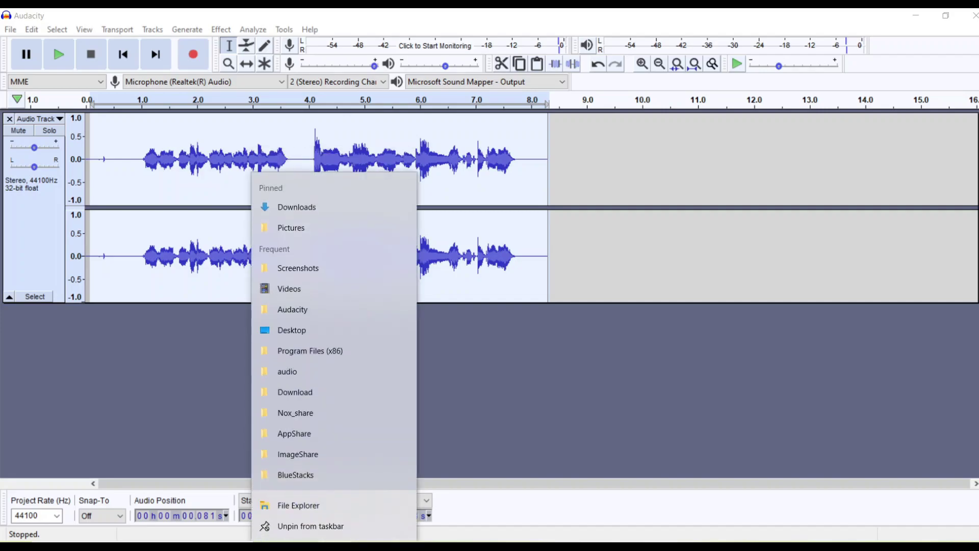
pyautogui.click(296, 277)
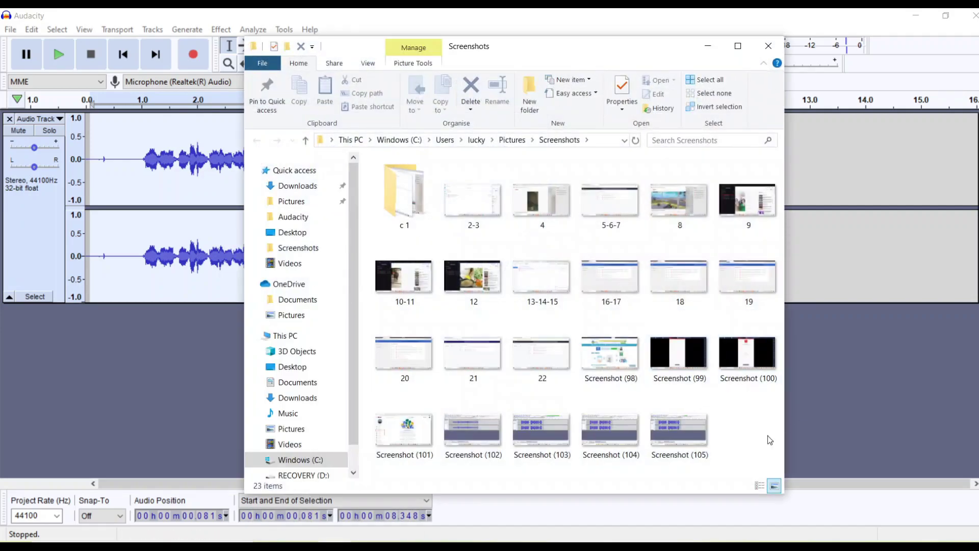
pyautogui.click(684, 428)
pyautogui.doubleClick(683, 429)
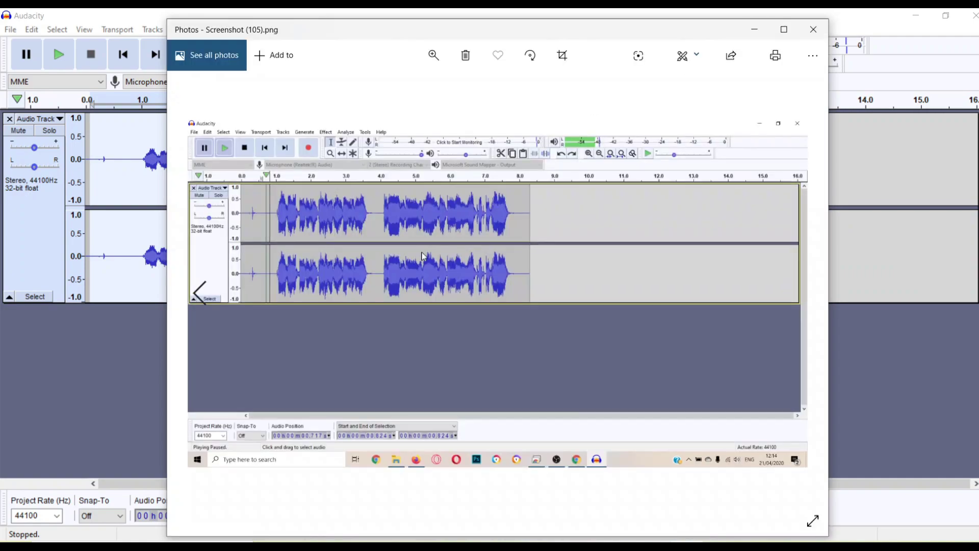
# - Place the Photos window below Audacity's upper waveform to compare the original waveform in the screenshot with the noise-reduced one
pyautogui.moveTo(350, 37); pyautogui.dragTo(471, 23)
pyautogui.click(380, 17)
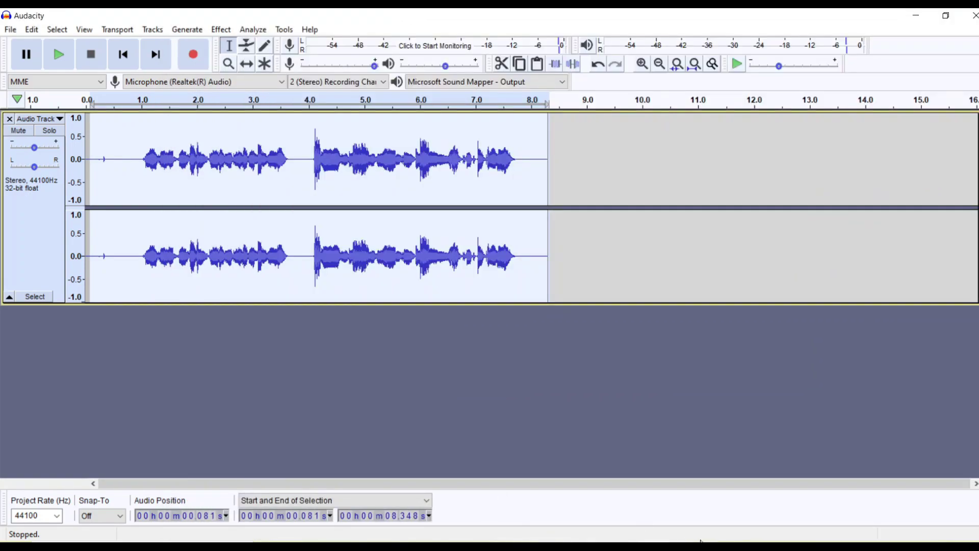
pyautogui.click(696, 497)
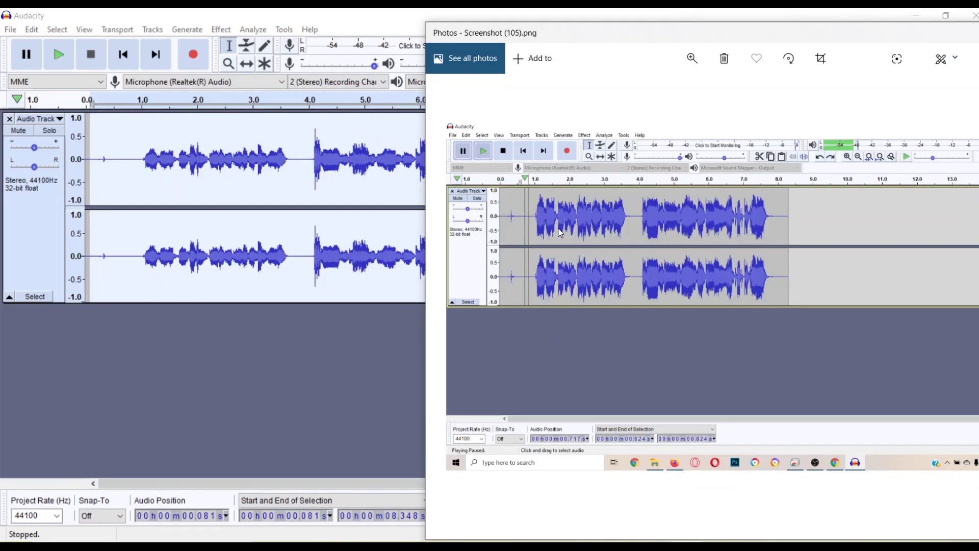
pyautogui.moveTo(563, 41)
pyautogui.mouseDown()
pyautogui.moveTo(606, 28)
pyautogui.moveTo(582, 37)
pyautogui.mouseUp()
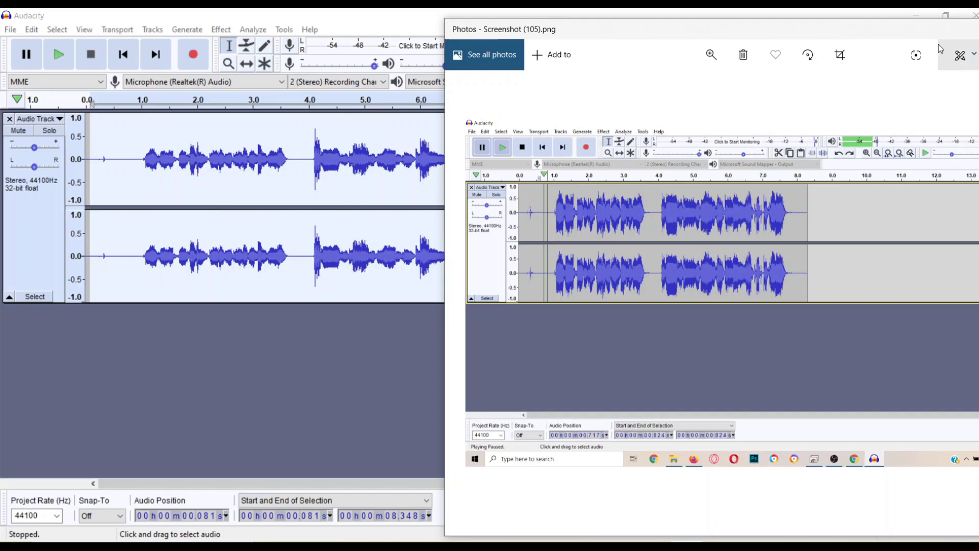
pyautogui.click(916, 54)
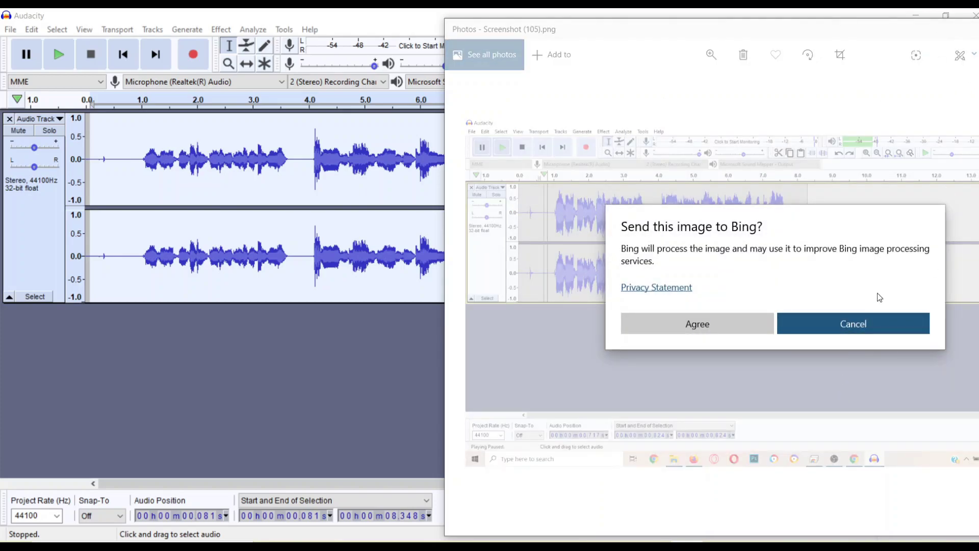
pyautogui.click(877, 321)
pyautogui.moveTo(906, 40); pyautogui.dragTo(577, 274)
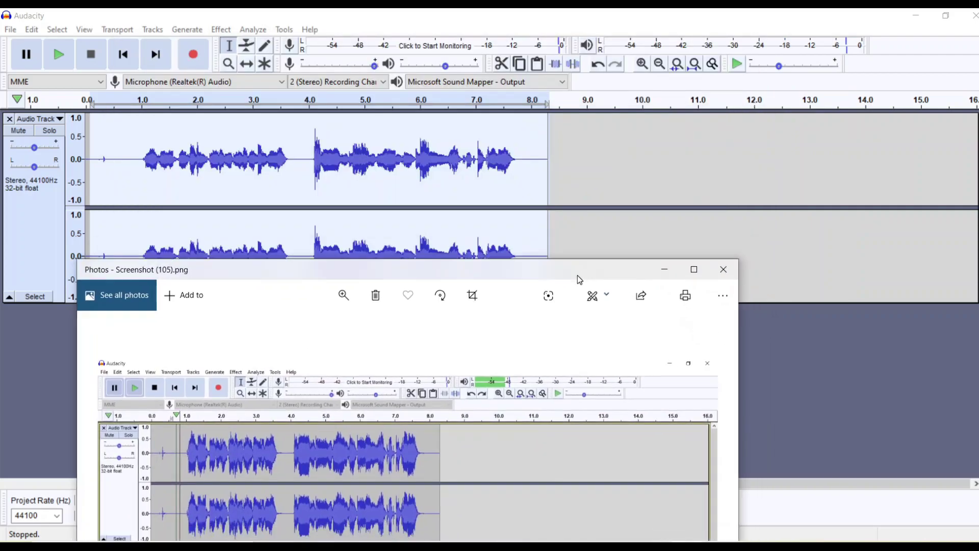